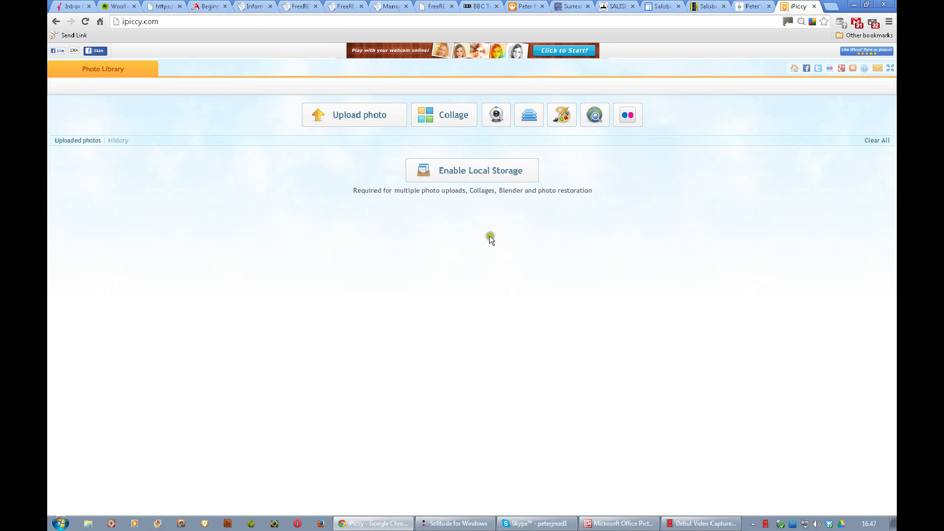
Enable local storage by accepting the terms and allowing the Flash Player request, and start a new photo collage.
click(464, 171)
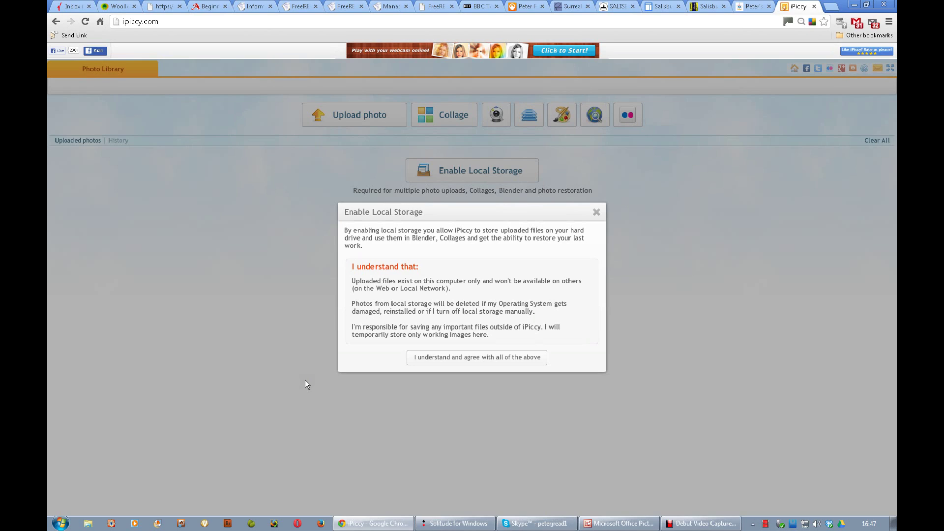
click(368, 341)
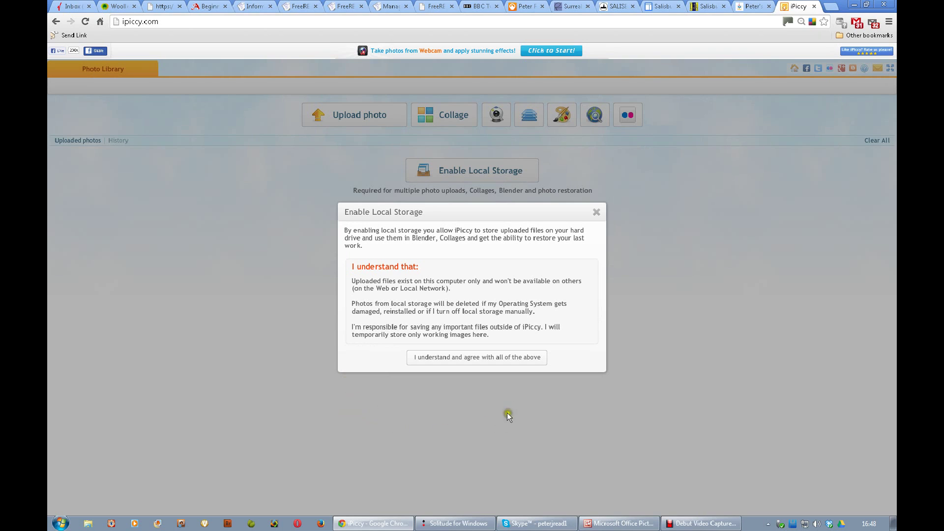
click(474, 358)
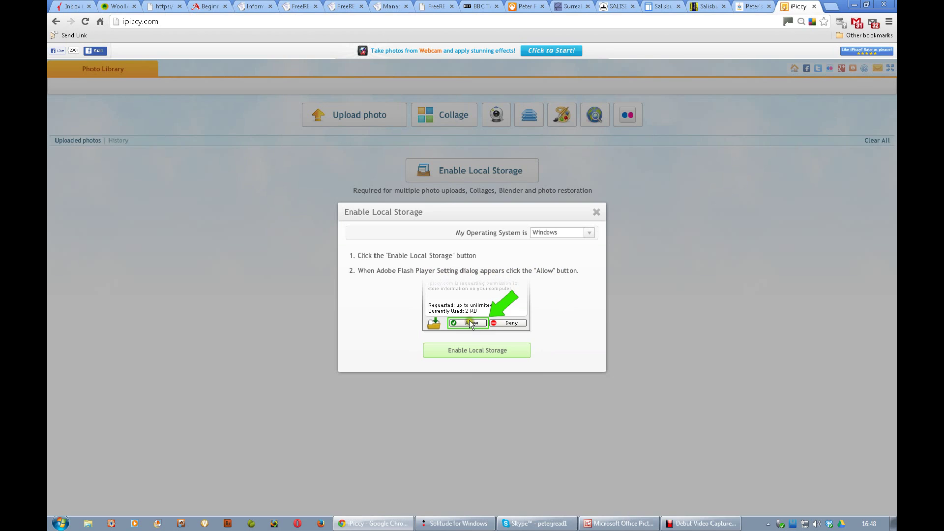
click(474, 353)
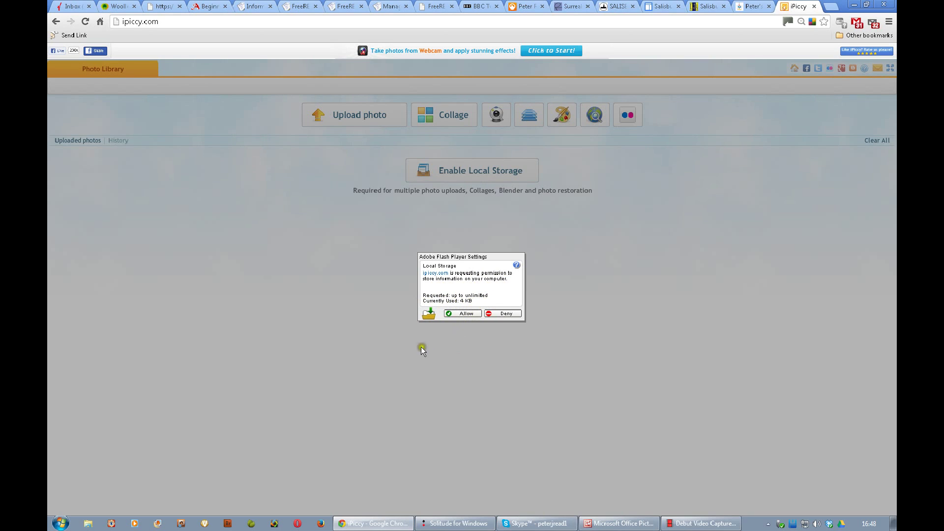
click(465, 314)
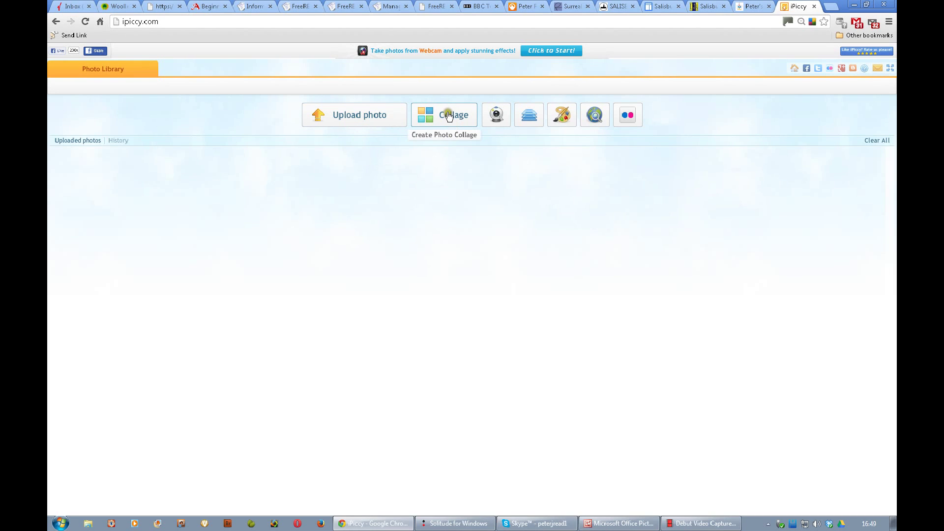
click(448, 113)
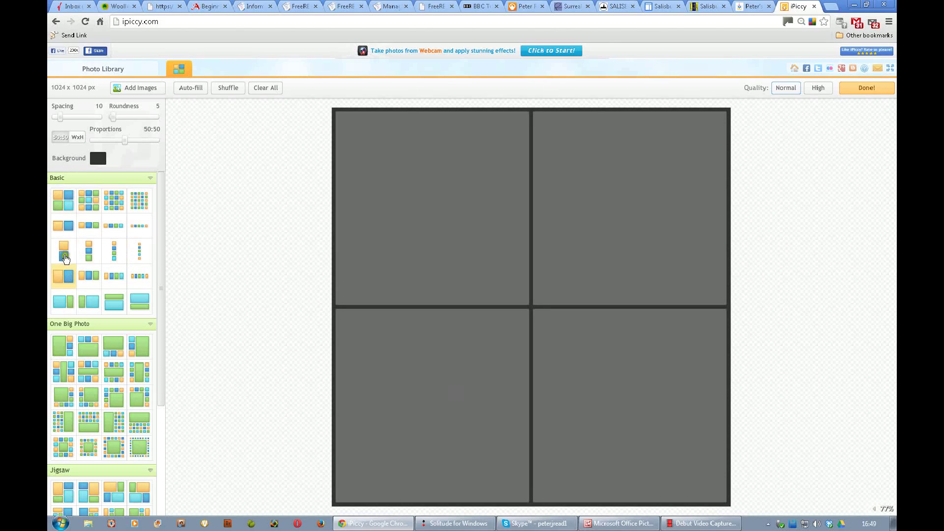
Try the 3x3, 4x4 and four-cell column Basic layouts, plus sample One Big Photo, Jigsaw and Advanced layouts.
click(90, 200)
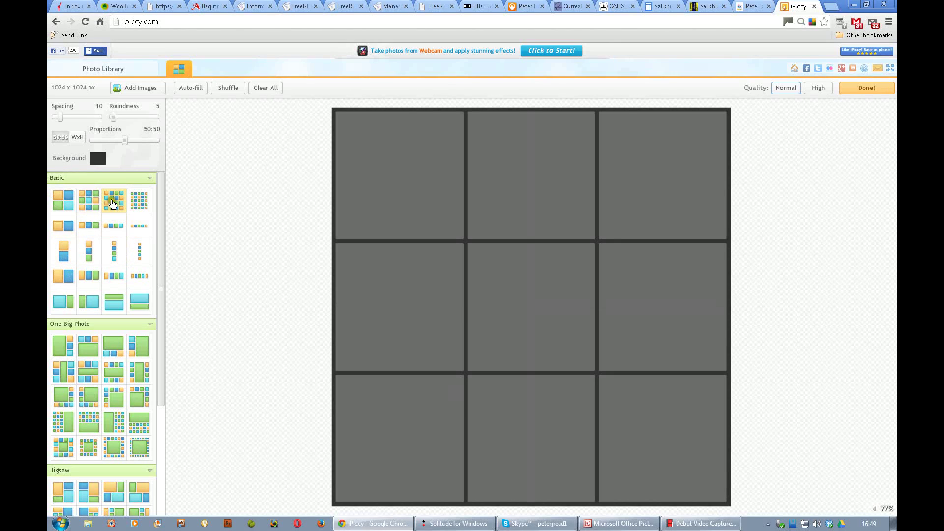
click(114, 200)
click(114, 250)
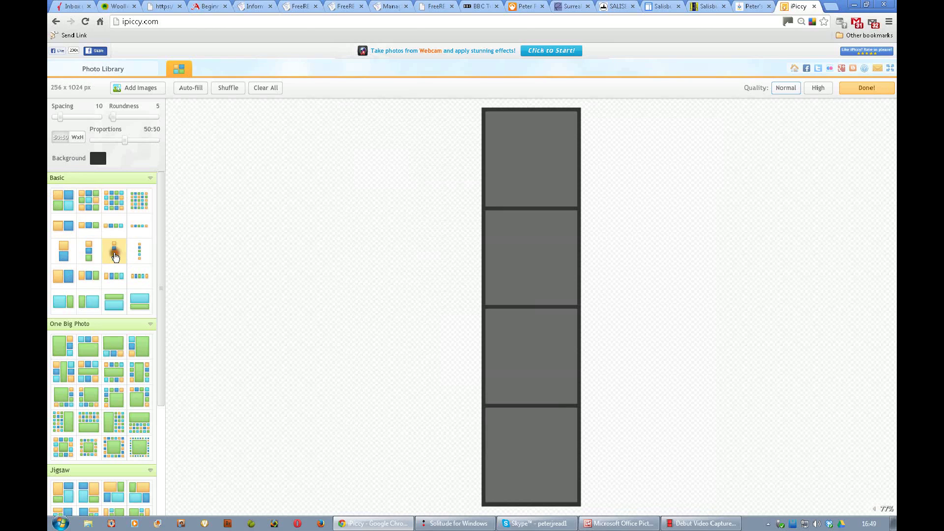
click(62, 347)
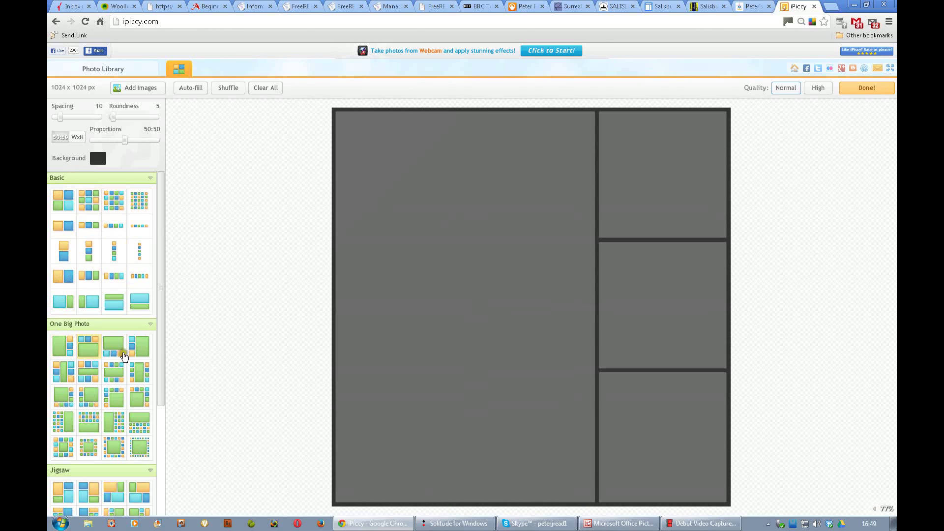
drag(161, 322, 159, 447)
click(63, 330)
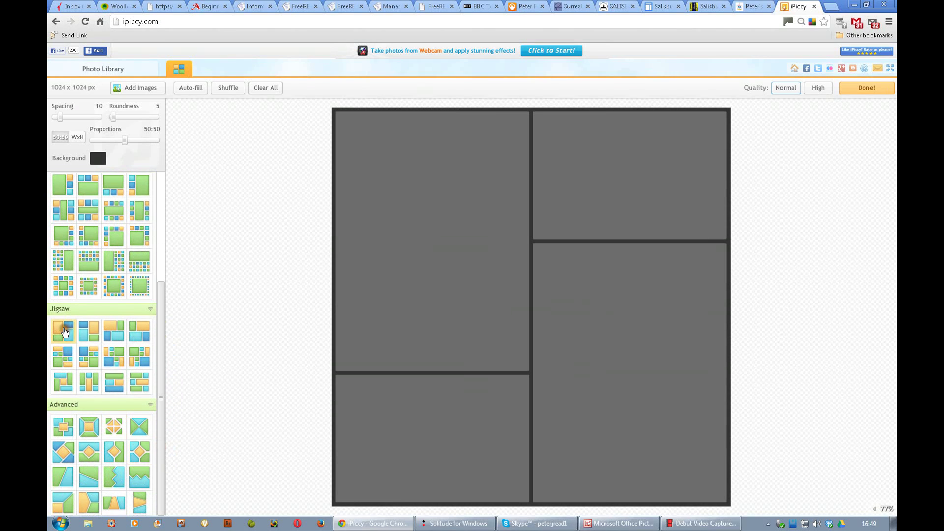
click(62, 430)
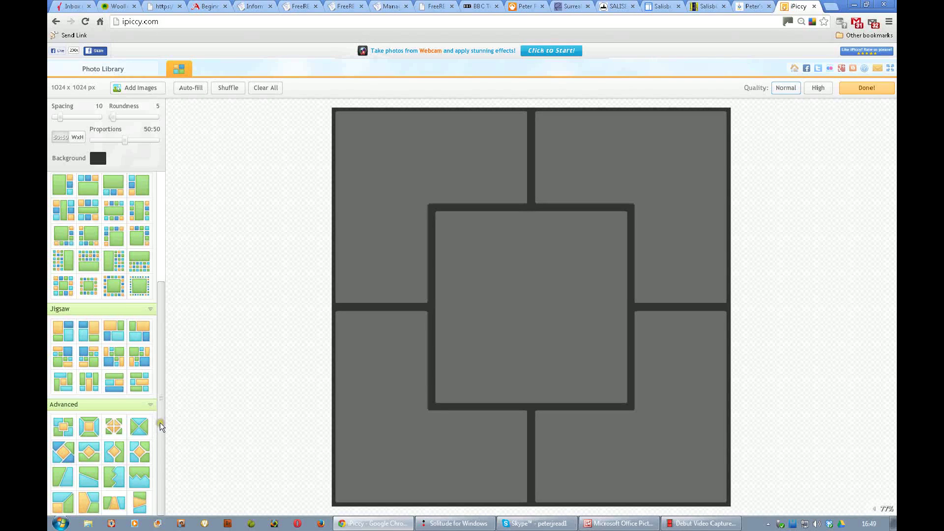
drag(161, 417, 163, 298)
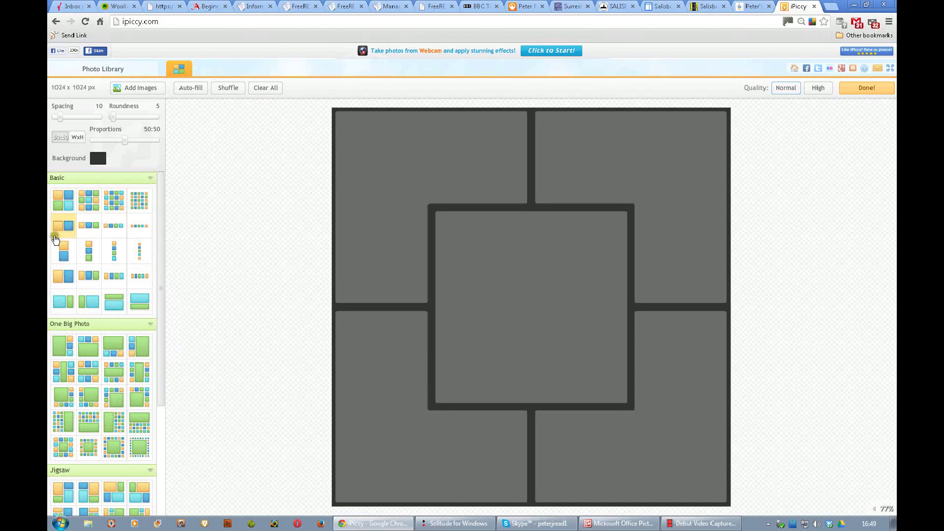
Apply the One Big Photo layout with three small cells above a large one, with spacing 11, roundness 0 and proportions 50:50.
click(89, 347)
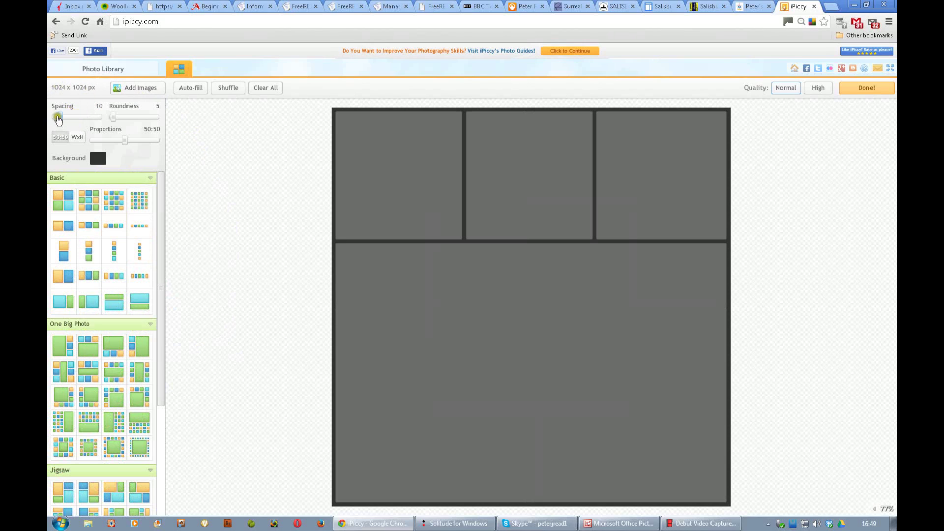
drag(60, 119, 117, 144)
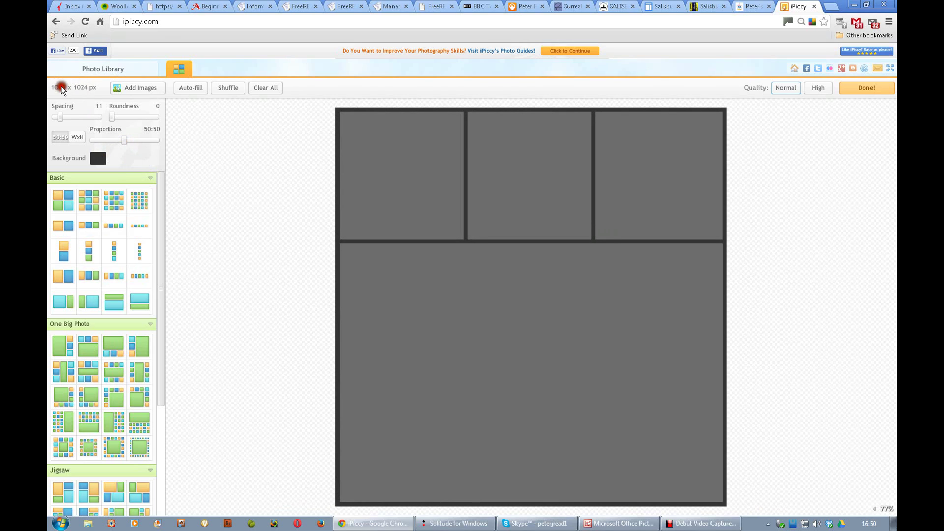
right_click(124, 142)
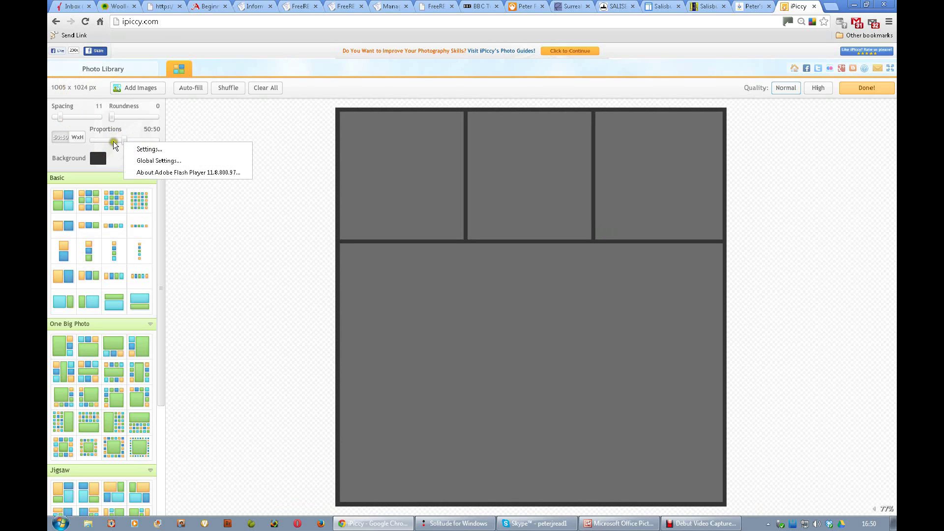
click(123, 140)
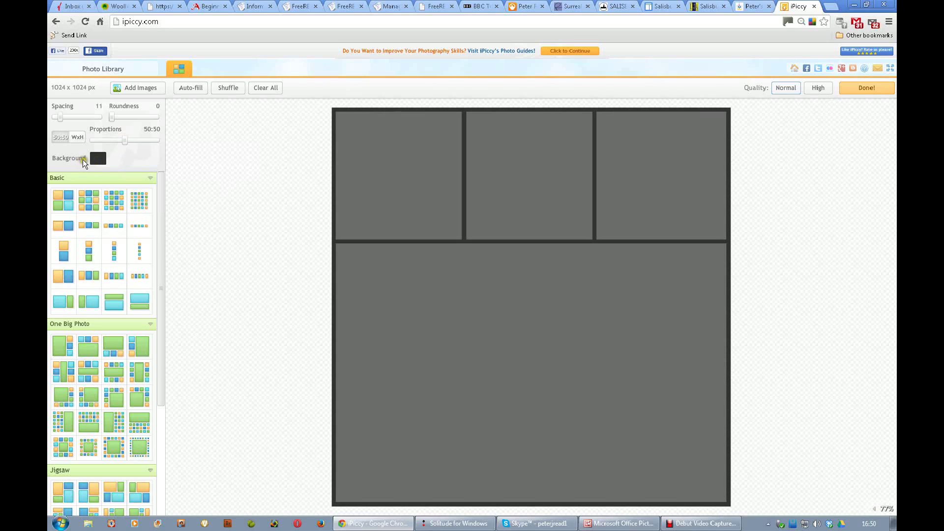
Set the collage background to the non-transparent dark purple 38022F.
click(99, 159)
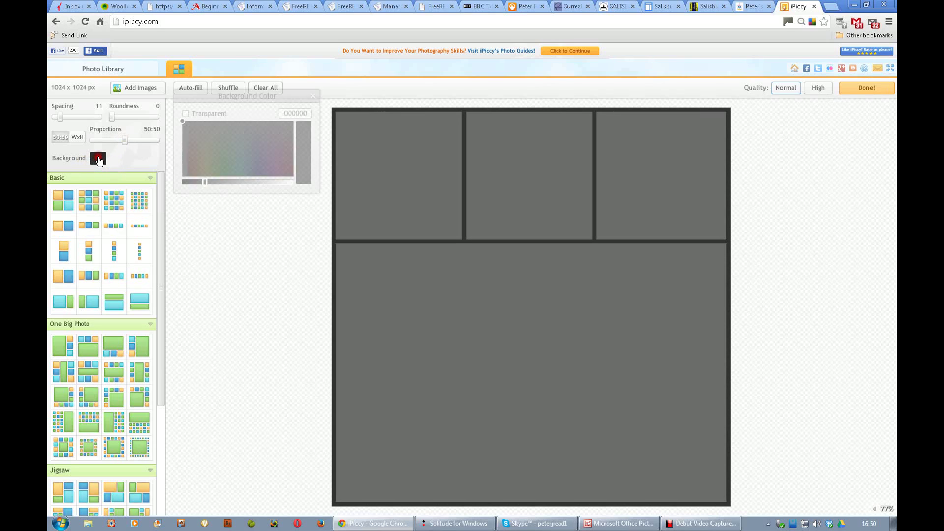
mouse_move(202, 181)
mouse_down()
mouse_move(245, 184)
mouse_move(206, 186)
mouse_move(206, 168)
mouse_move(196, 166)
mouse_move(220, 165)
mouse_move(254, 142)
mouse_move(278, 173)
mouse_up()
click(237, 167)
drag(211, 183, 206, 181)
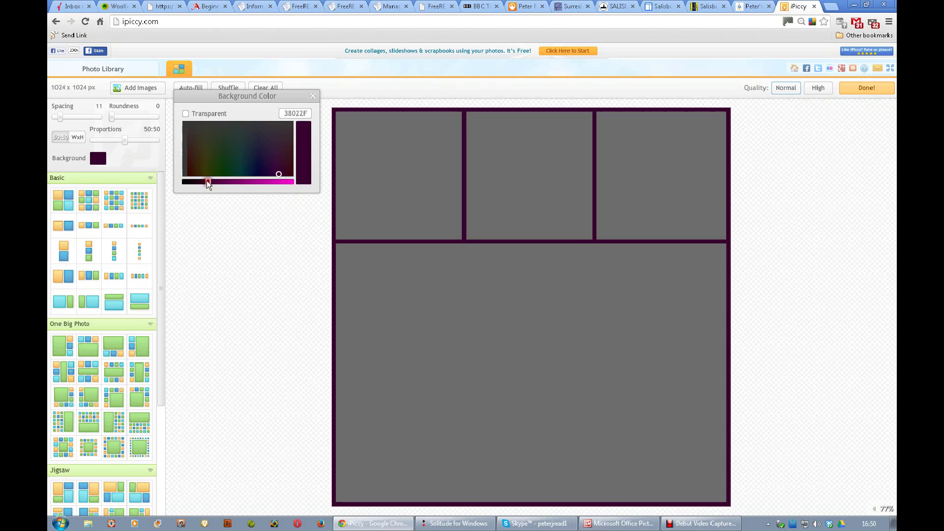
click(185, 115)
click(184, 114)
click(313, 96)
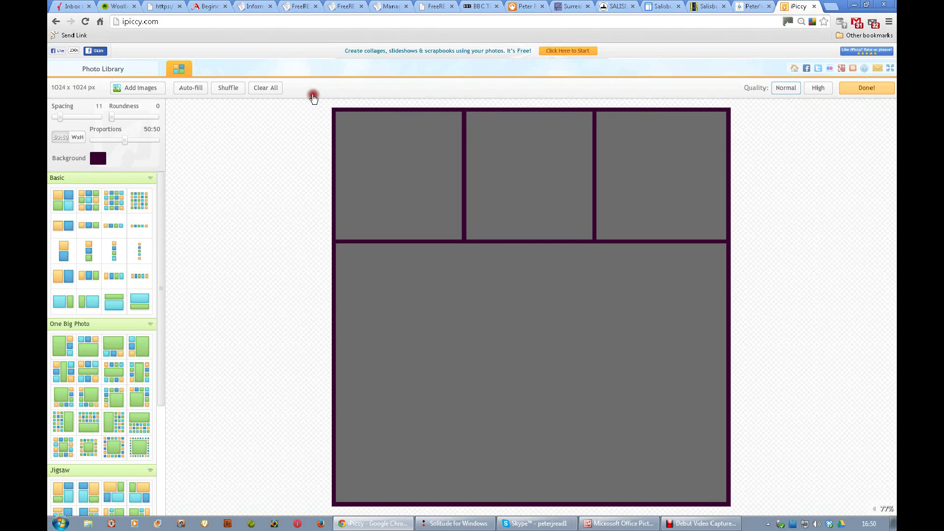
Upload Lucca_048.JPG to the collage photos from the Pictures folder 01_Electronic Negs, 2013, 06, 20130612.
click(133, 89)
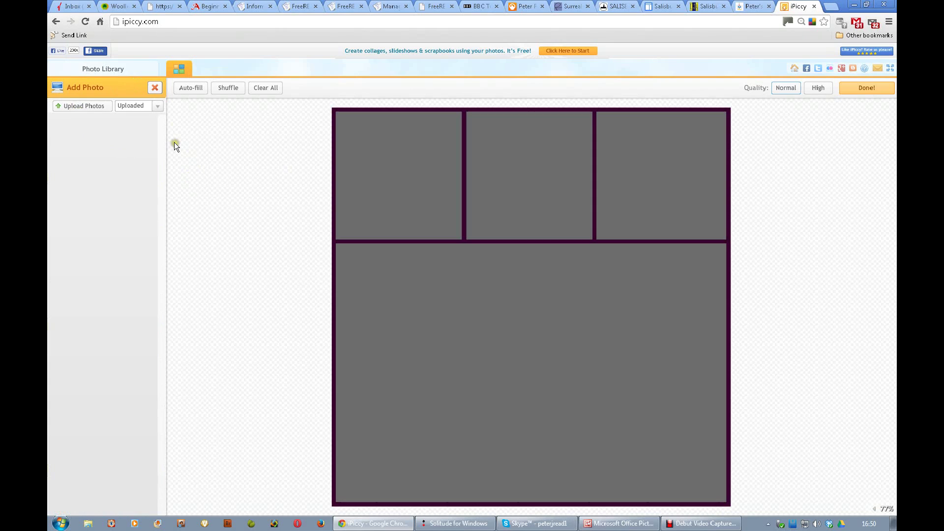
click(85, 107)
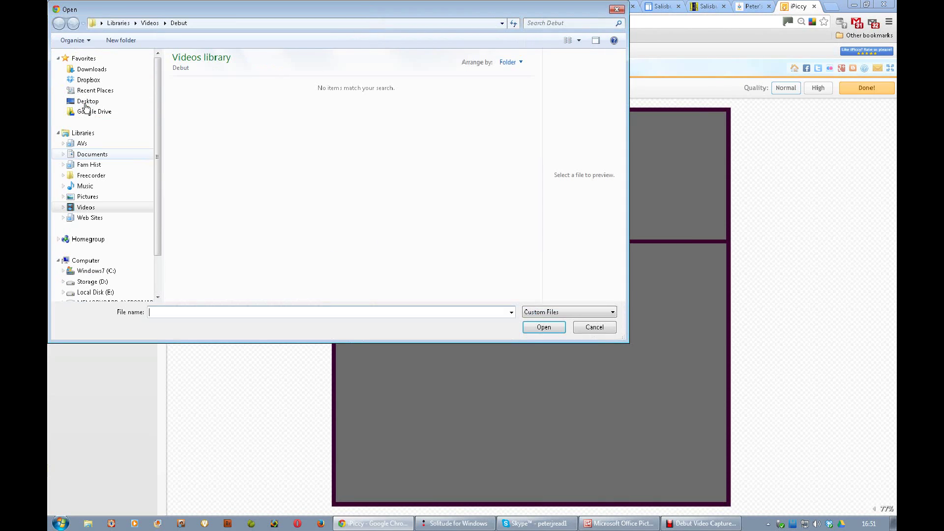
click(73, 197)
double_click(197, 143)
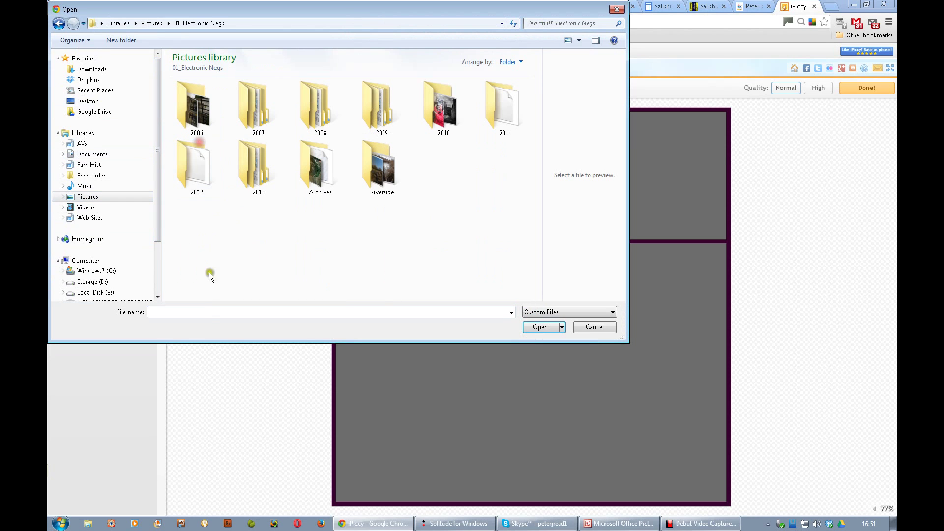
double_click(253, 168)
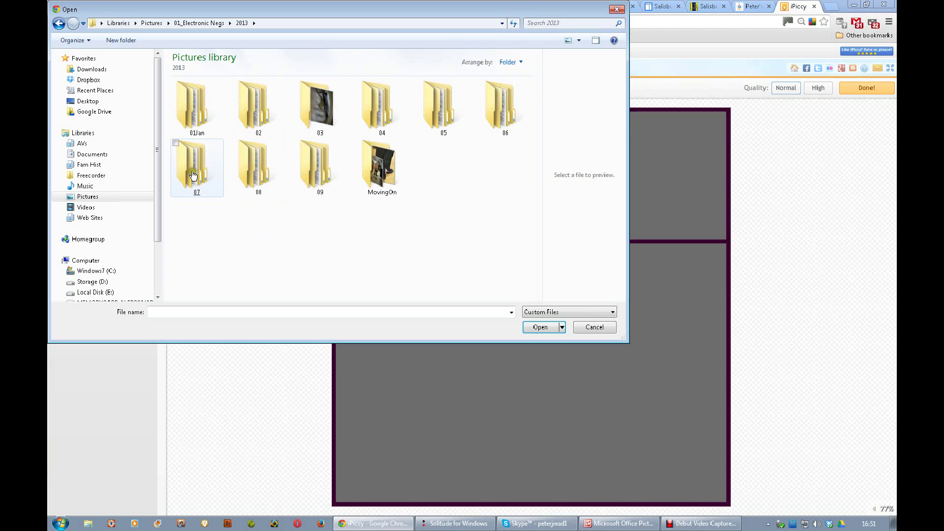
double_click(496, 115)
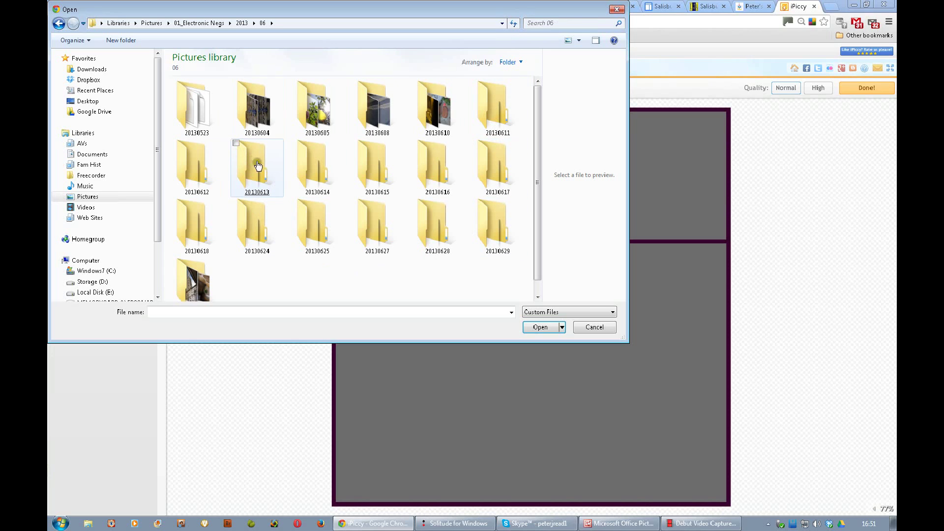
double_click(315, 164)
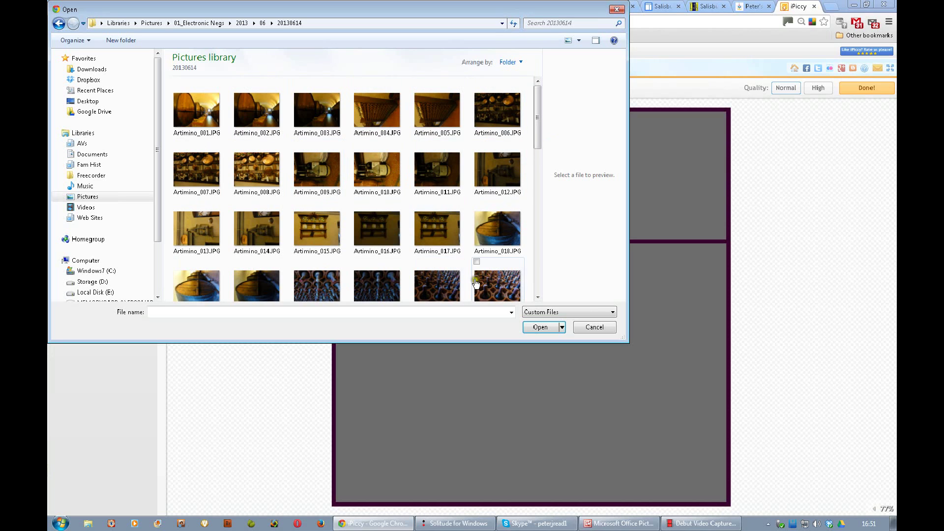
click(270, 25)
click(285, 102)
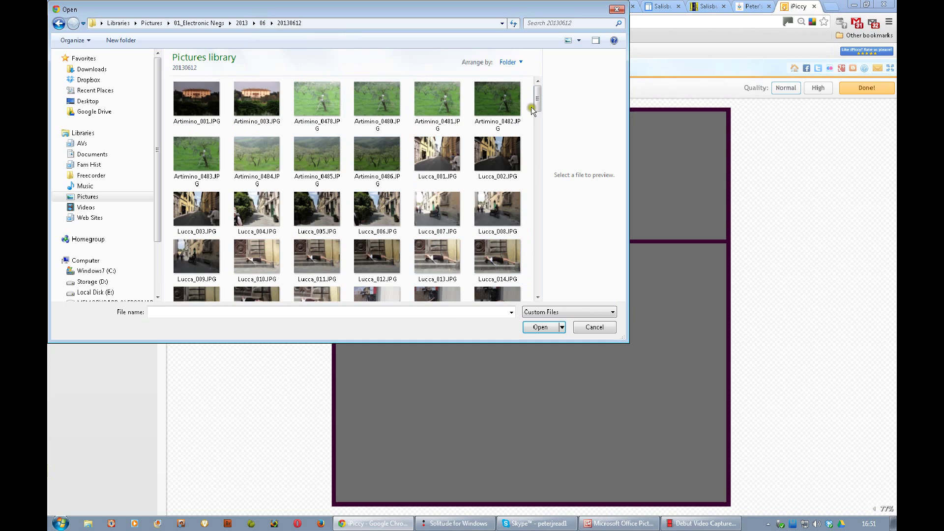
drag(539, 102, 538, 148)
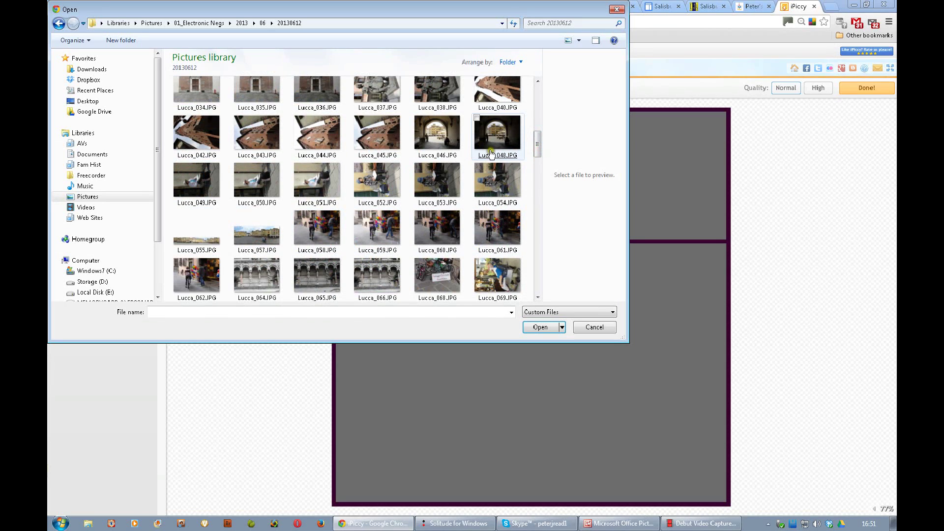
double_click(493, 136)
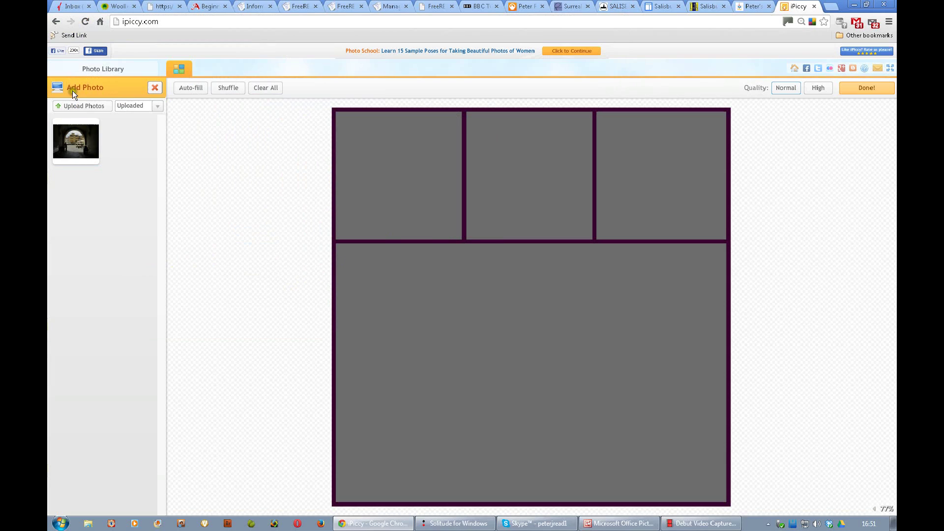
Upload Lucca_057.JPG from the 20130612 folder to the collage photos.
click(86, 106)
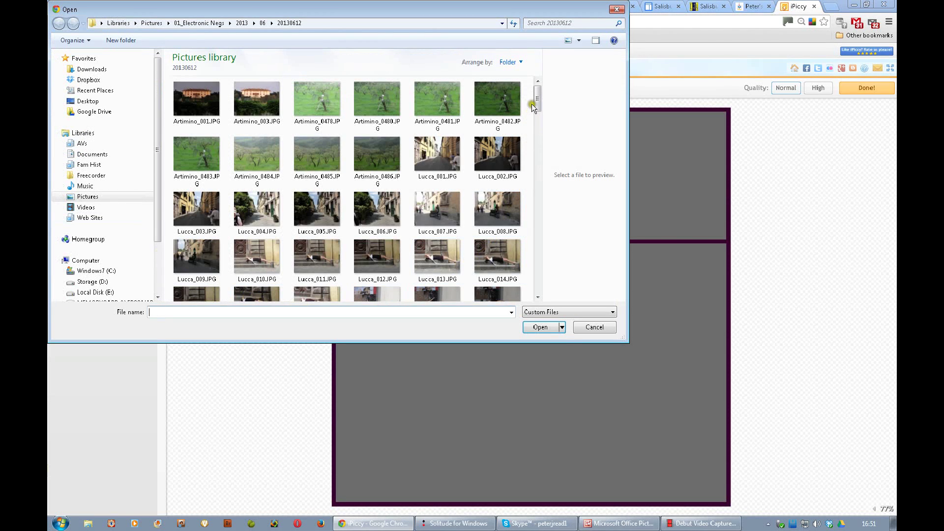
drag(538, 101, 539, 153)
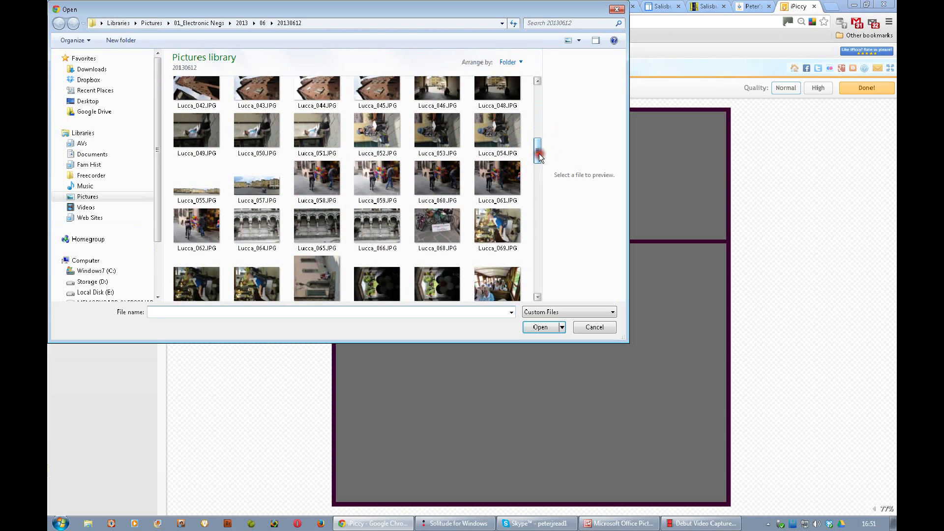
click(250, 188)
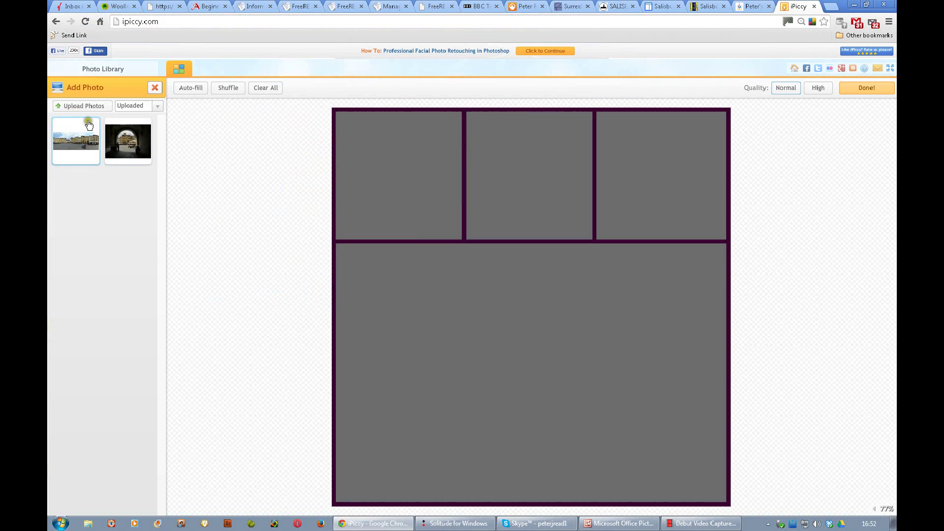
Upload Lucca_059.JPG from the 20130612 folder to the collage photos.
click(83, 107)
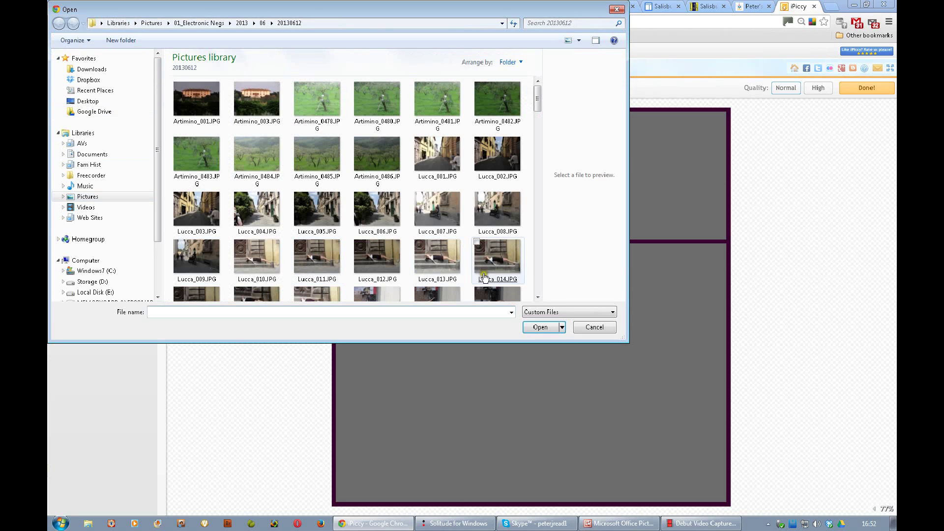
click(537, 283)
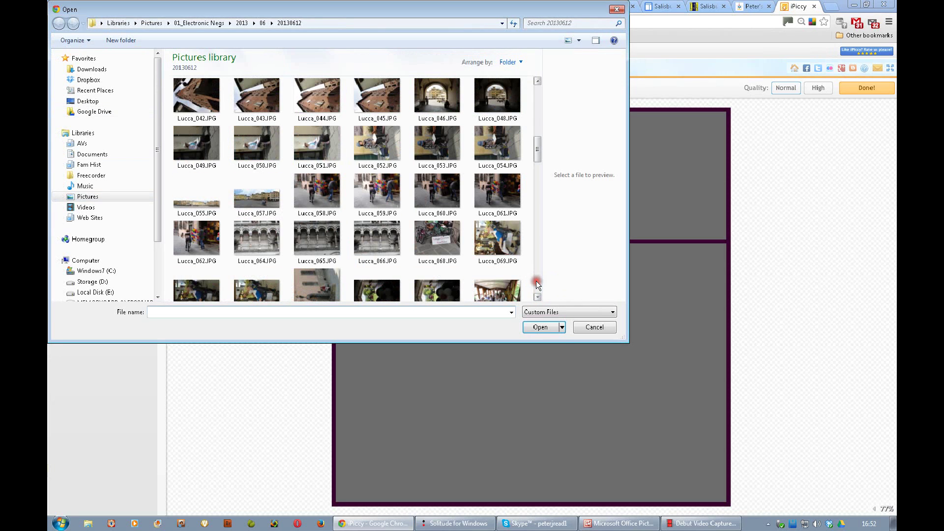
click(537, 281)
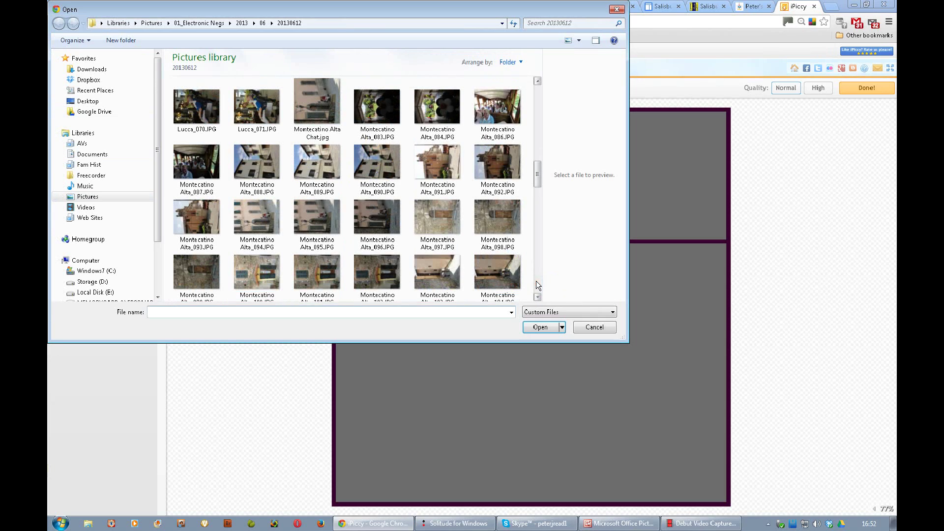
click(536, 284)
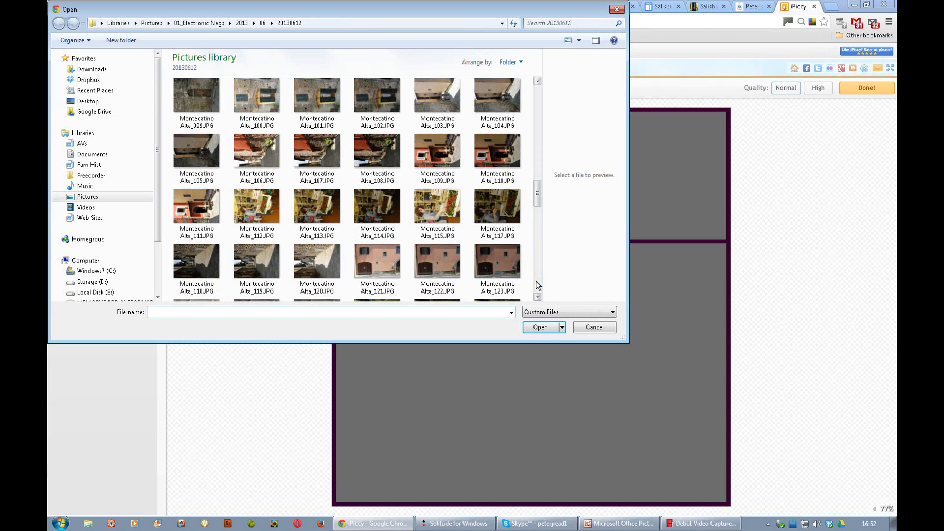
click(531, 180)
drag(540, 189, 534, 146)
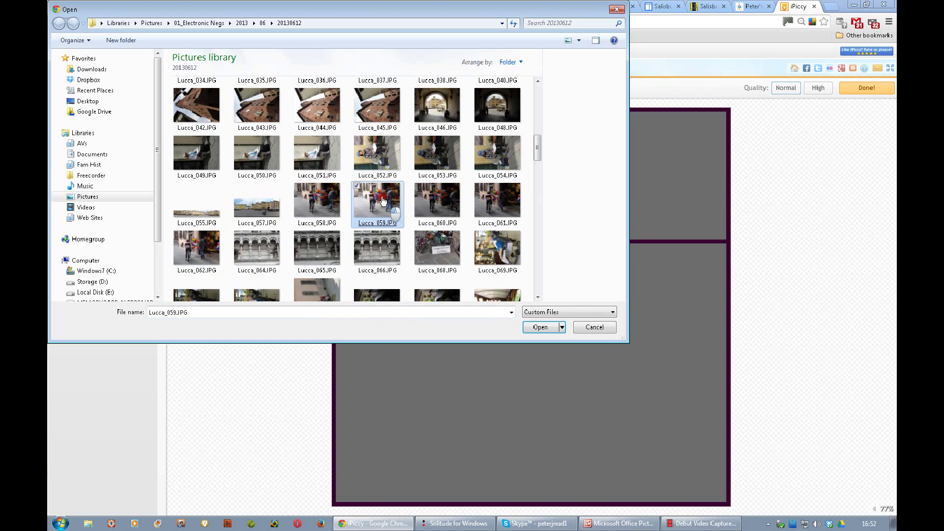
double_click(383, 201)
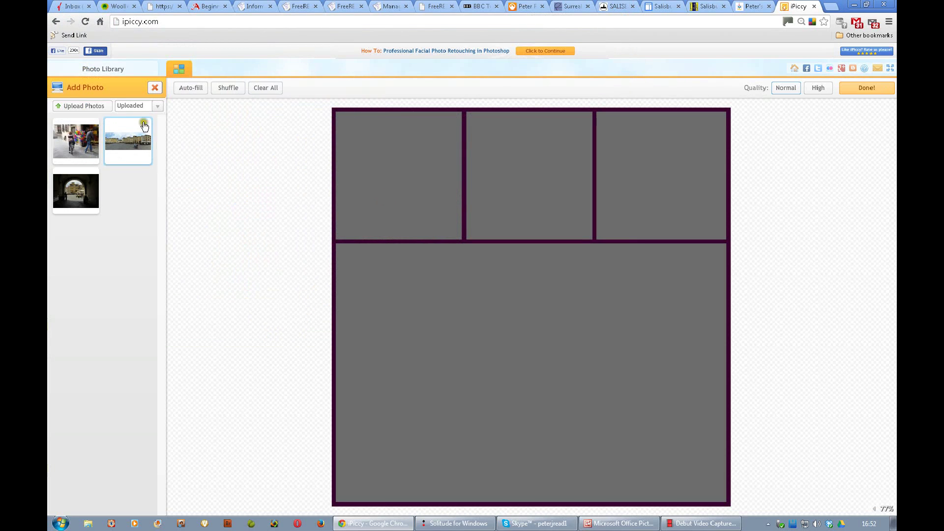
Upload Lucca_008.JPG from the 20130612 folder and auto-fill the collage cells with the uploaded photos.
click(78, 107)
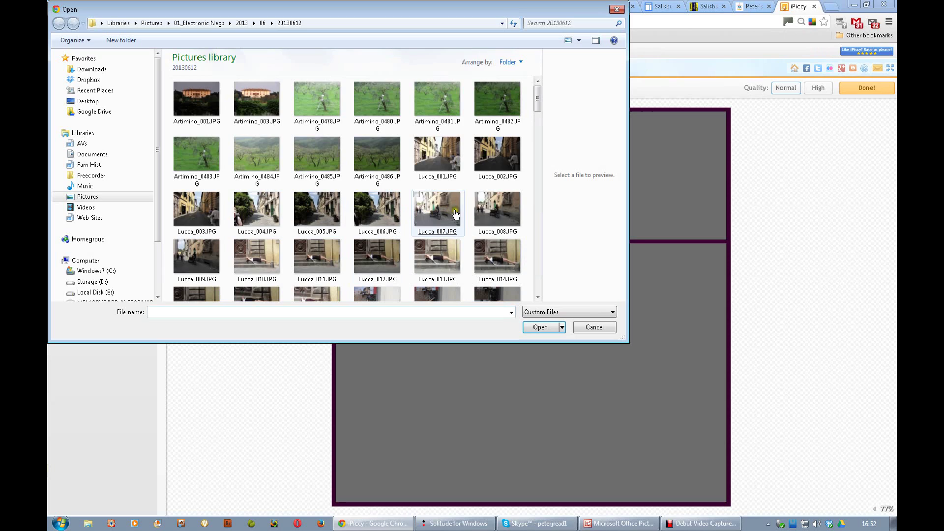
double_click(489, 210)
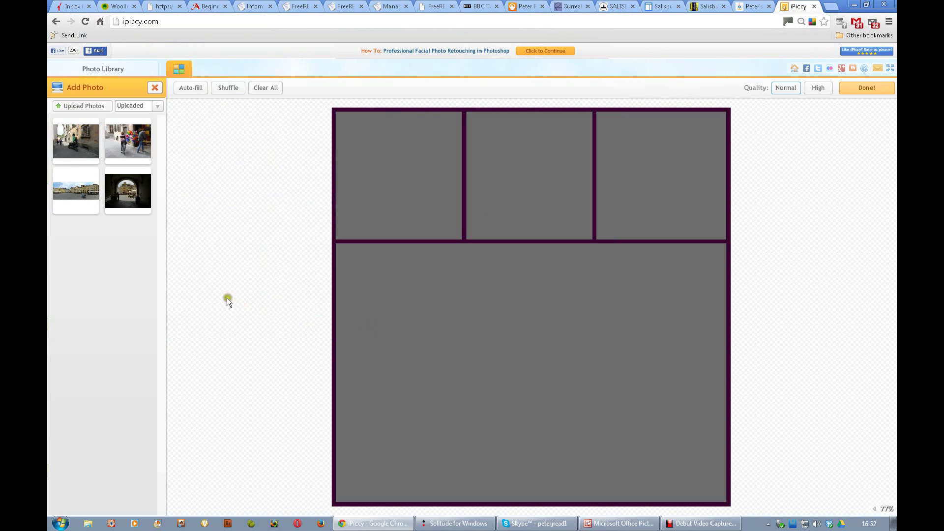
click(189, 88)
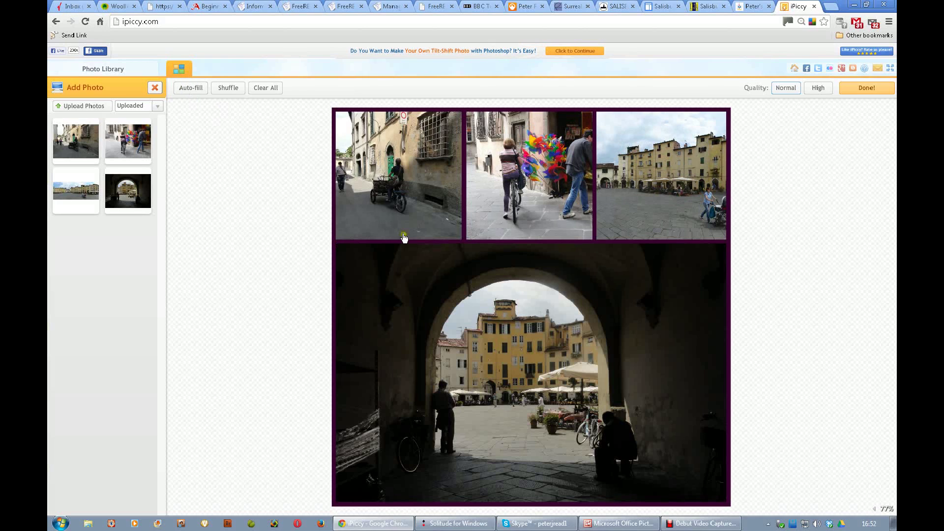
Reposition the photos inside their collage cells so the cyclists, the stroller and the archway are framed better.
scroll(499, 190, up, 2)
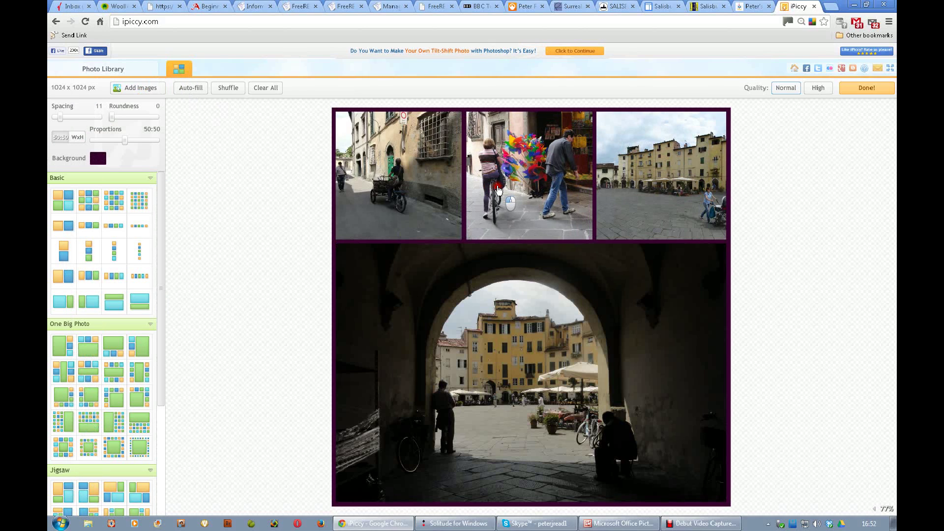
scroll(402, 199, down, 3)
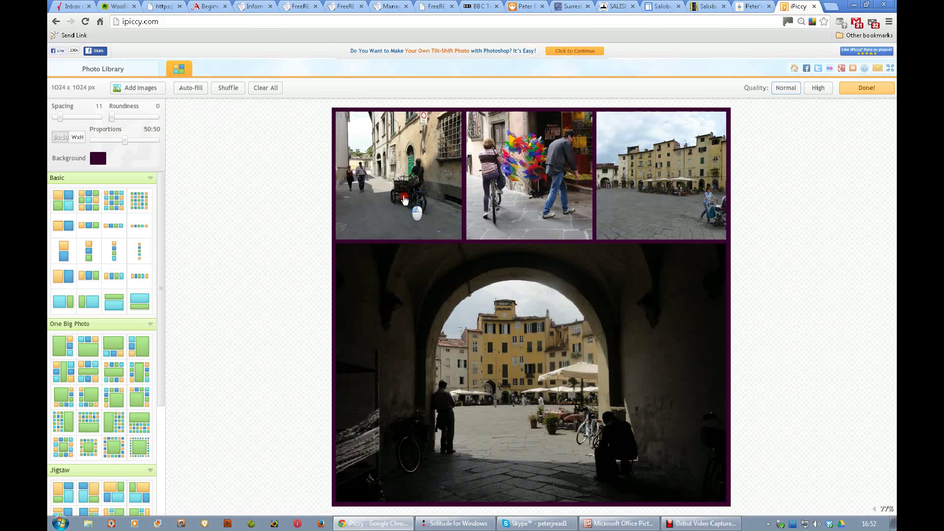
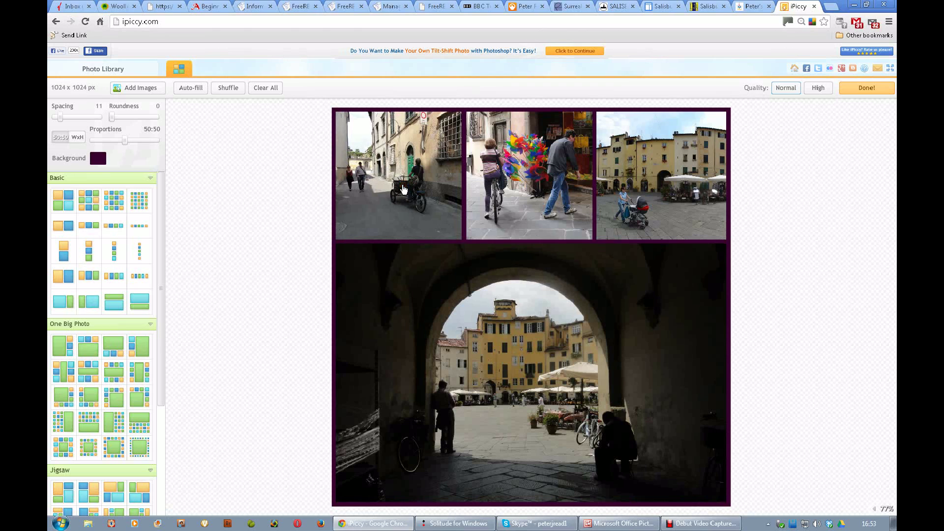
click(402, 189)
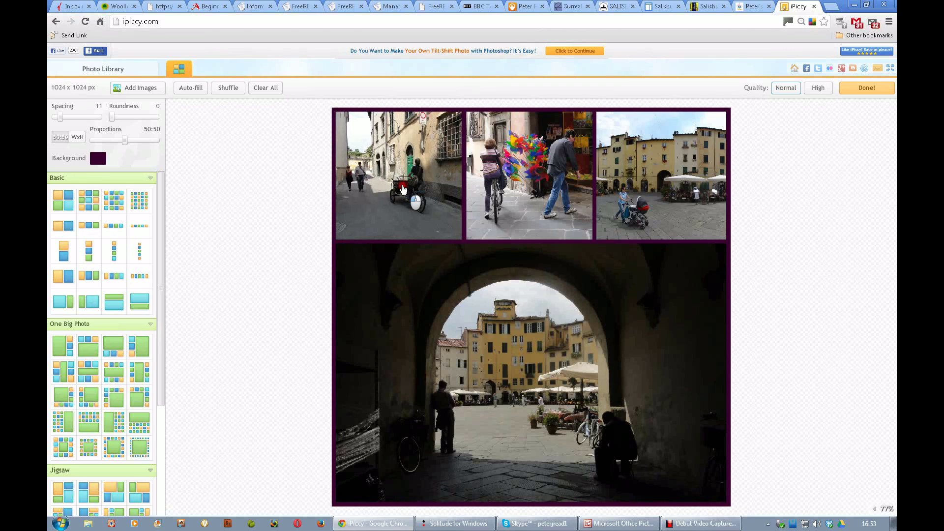
click(491, 363)
drag(491, 362, 451, 430)
right_click(452, 430)
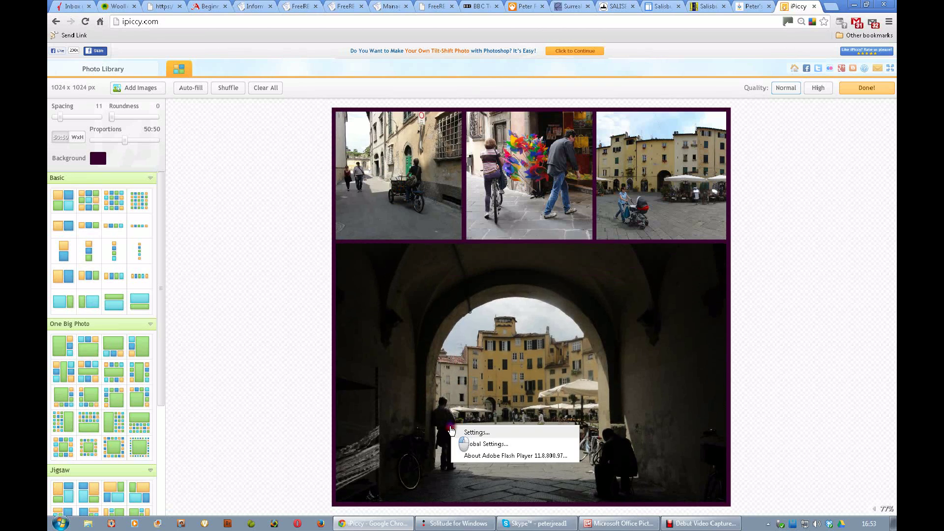
click(453, 432)
right_click(388, 318)
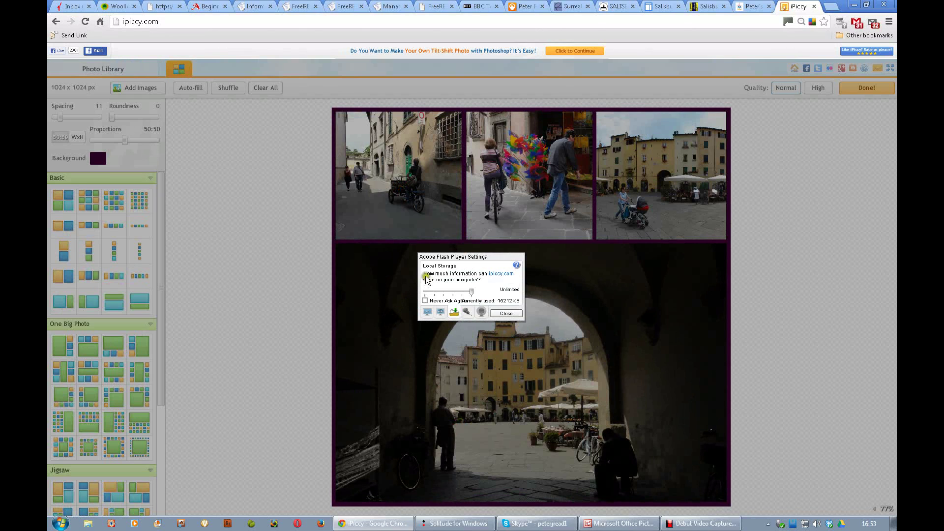
click(465, 284)
drag(466, 288, 516, 397)
click(507, 316)
Swap the first and third photos of the top row and reposition all three top photos within their cells.
drag(411, 191, 674, 181)
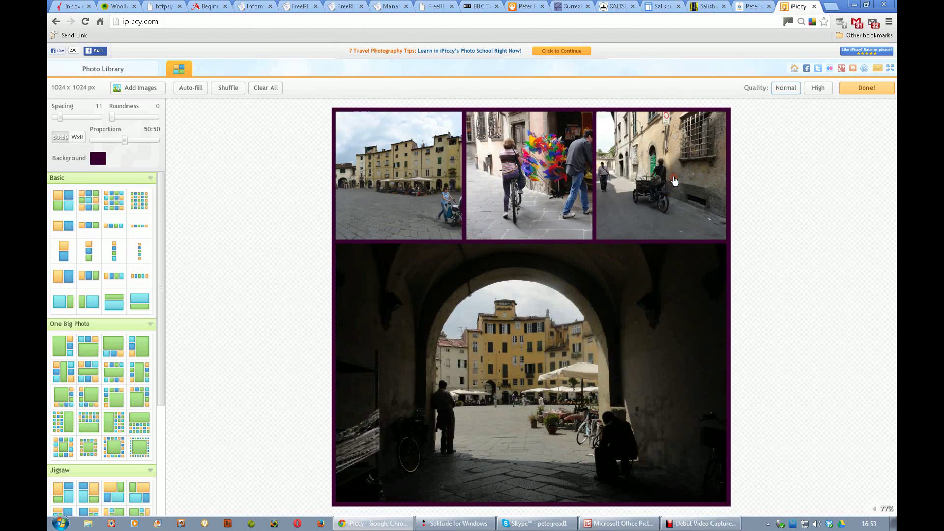
drag(425, 191, 351, 199)
drag(634, 203, 652, 225)
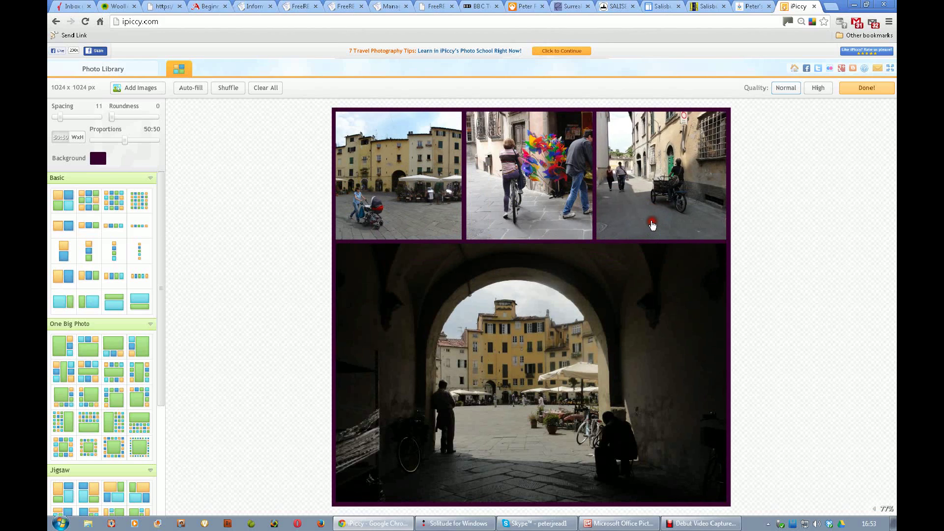
drag(536, 206, 514, 205)
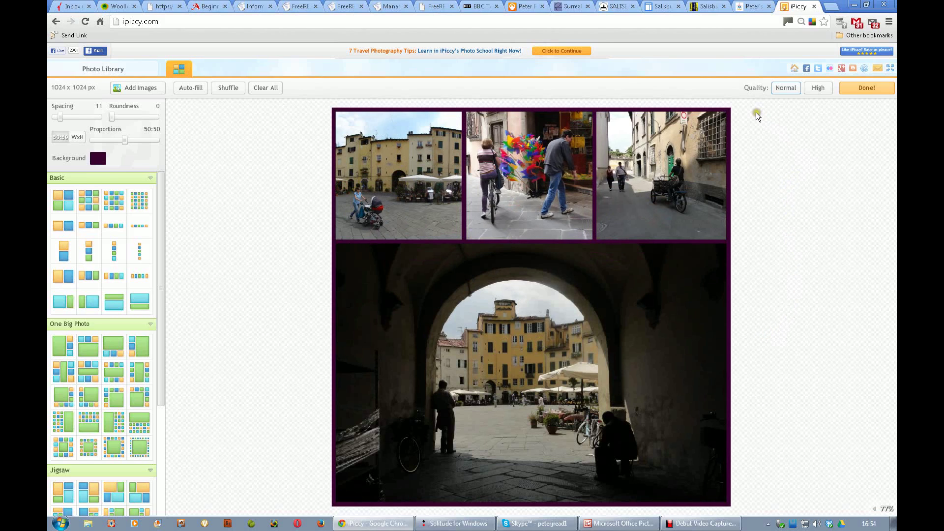
Set the collage quality to High and finish the collage for editing.
click(863, 88)
click(814, 88)
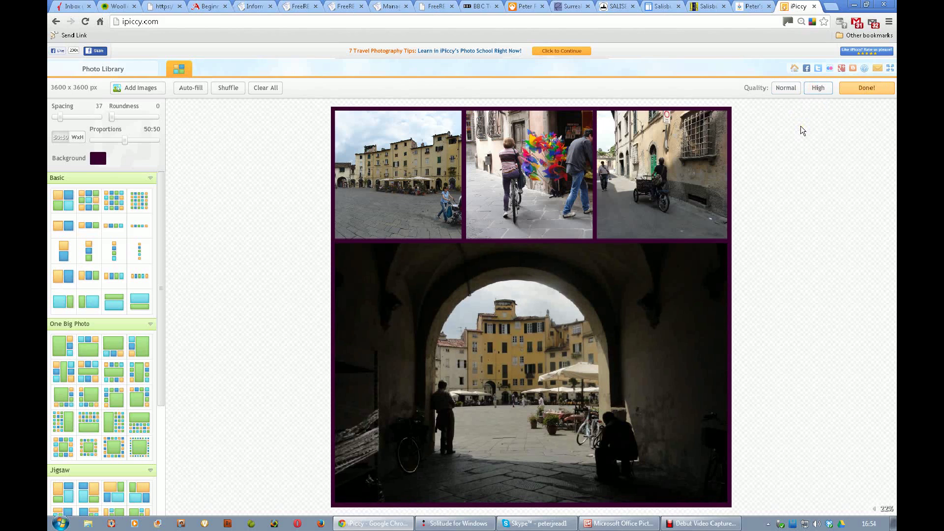
click(864, 89)
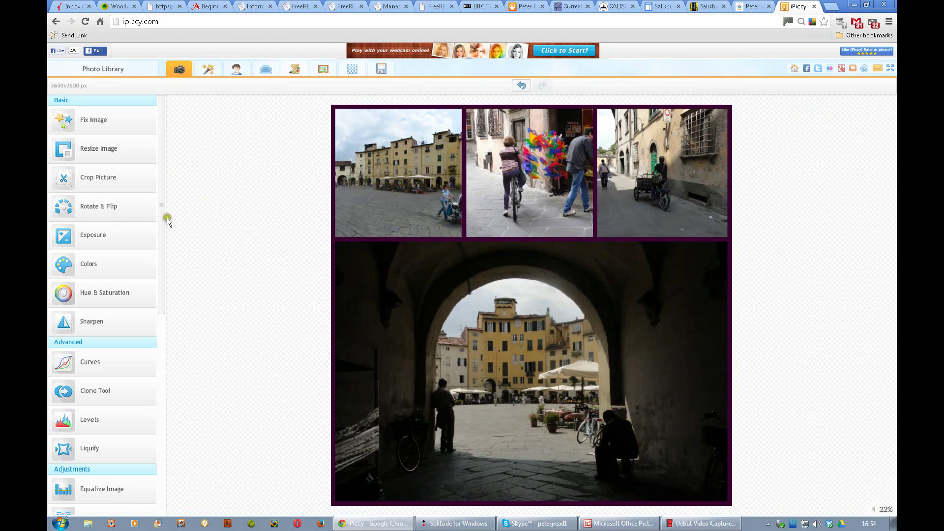
click(97, 123)
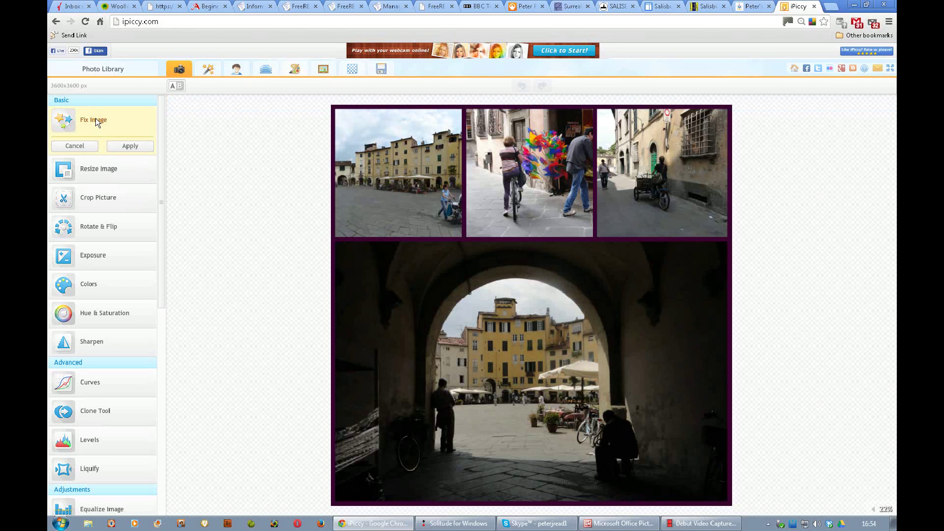
click(71, 146)
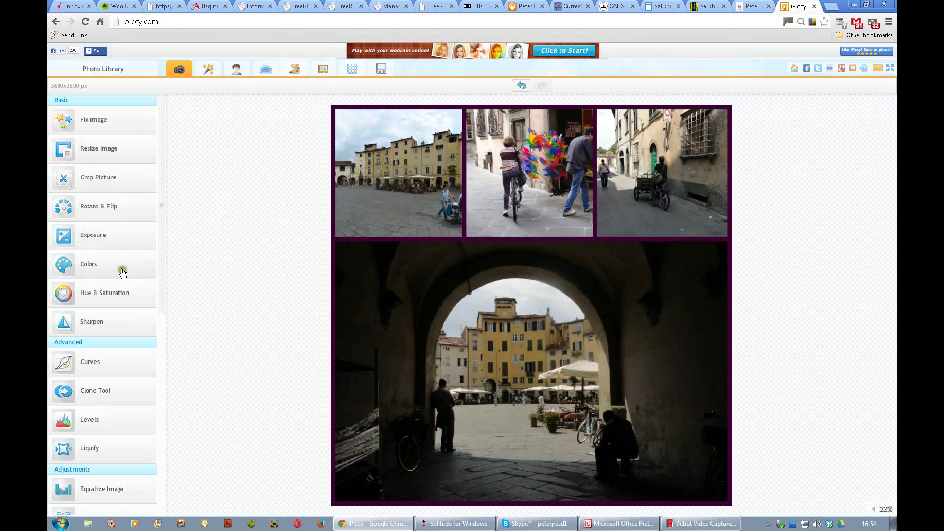
Start the Sharpen adjustment and bring the yellow building in the large photo into view at 100%.
click(160, 198)
drag(160, 198, 165, 284)
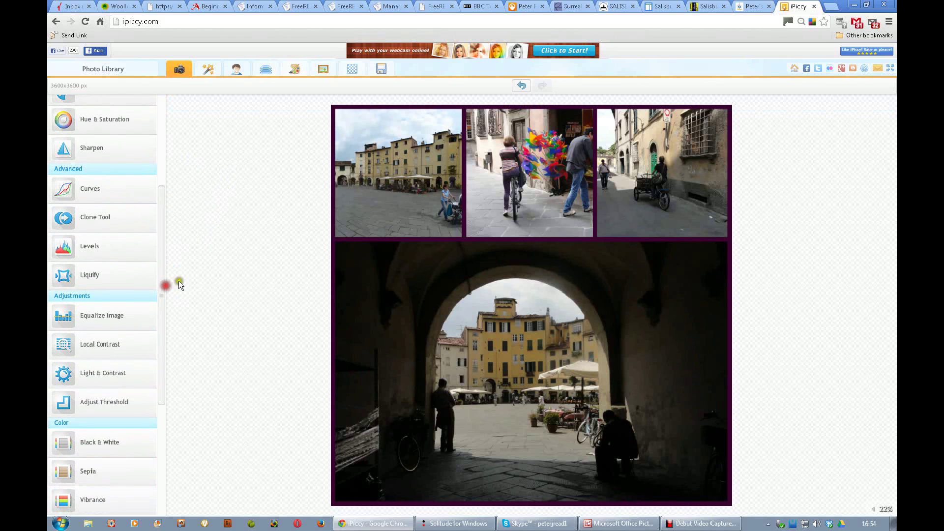
click(77, 150)
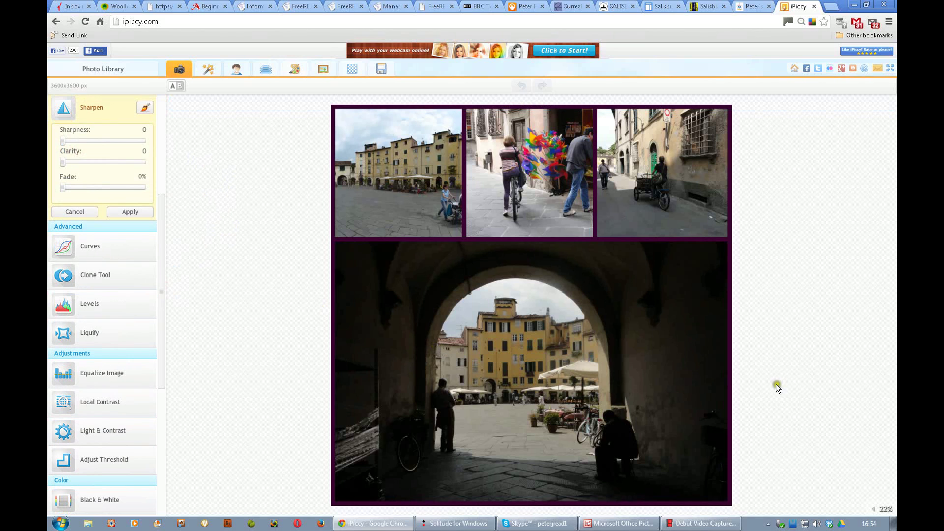
click(874, 512)
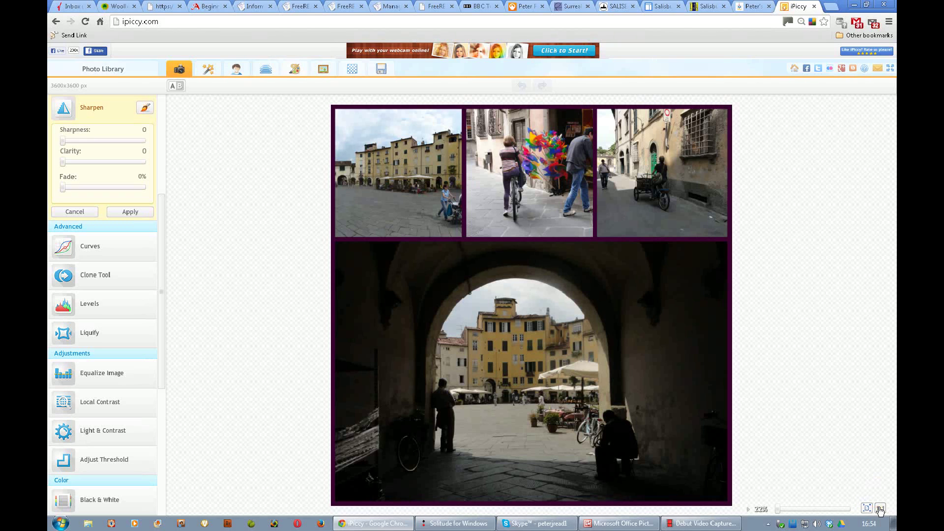
click(880, 509)
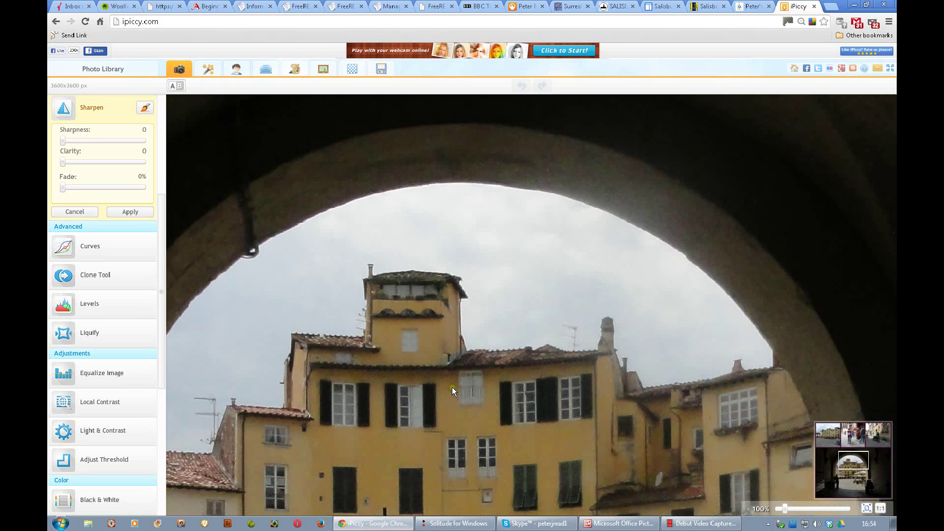
drag(408, 402, 506, 203)
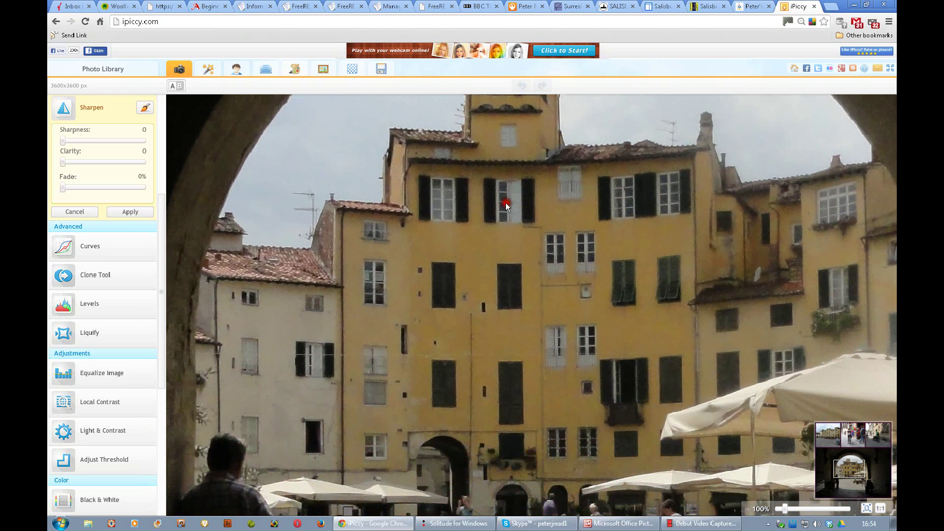
Sharpen the collage with Sharpness 62 and Clarity 29, and return to the whole-image view.
drag(64, 143, 124, 153)
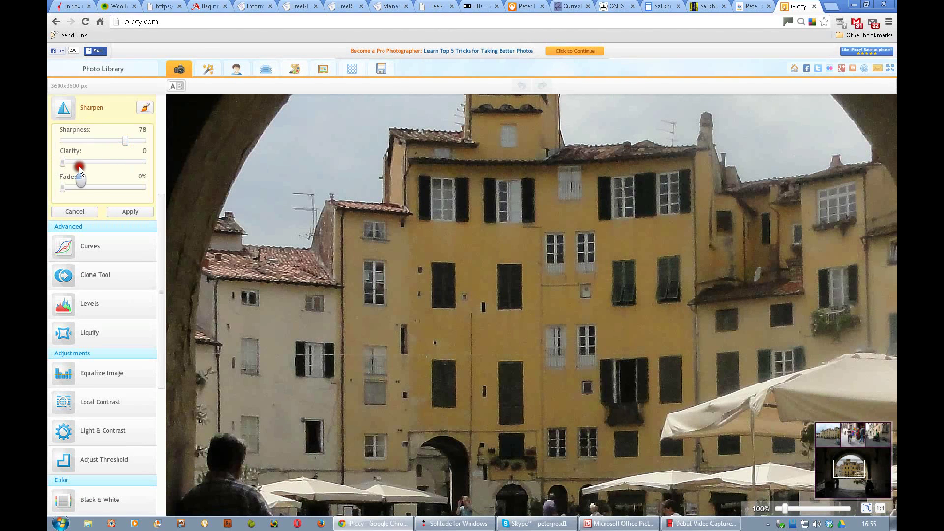
drag(83, 167, 98, 171)
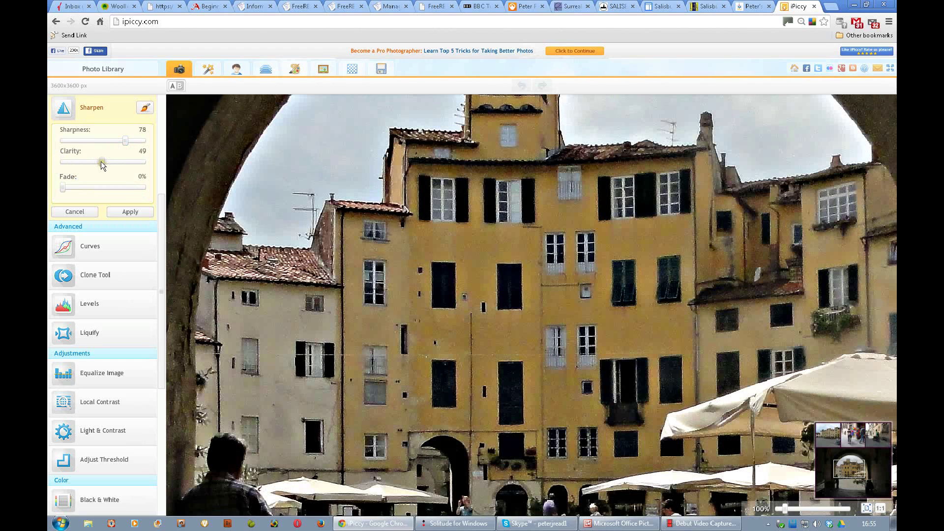
drag(101, 161, 126, 167)
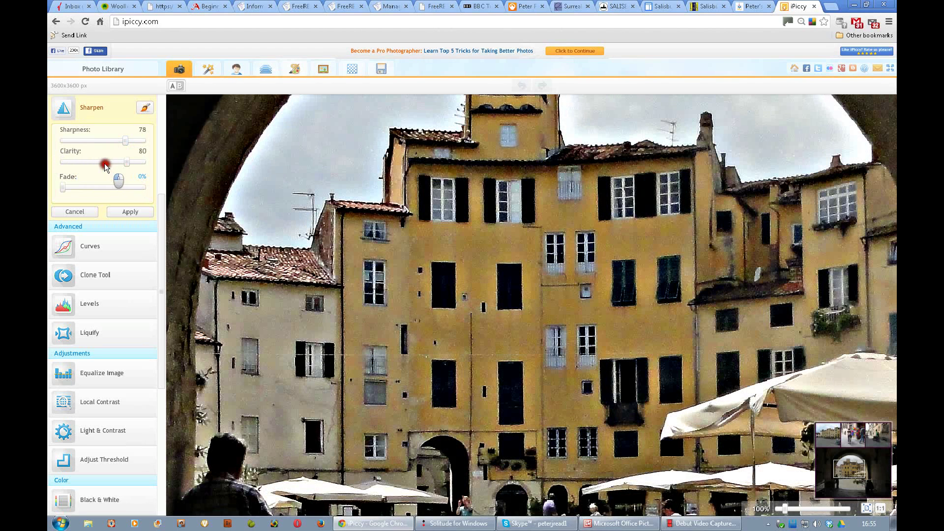
click(105, 164)
click(103, 139)
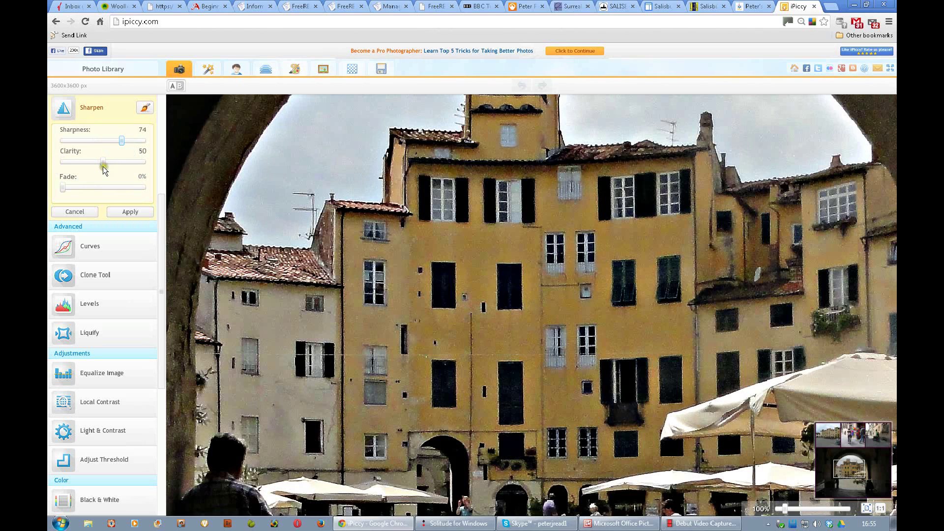
click(86, 161)
click(101, 187)
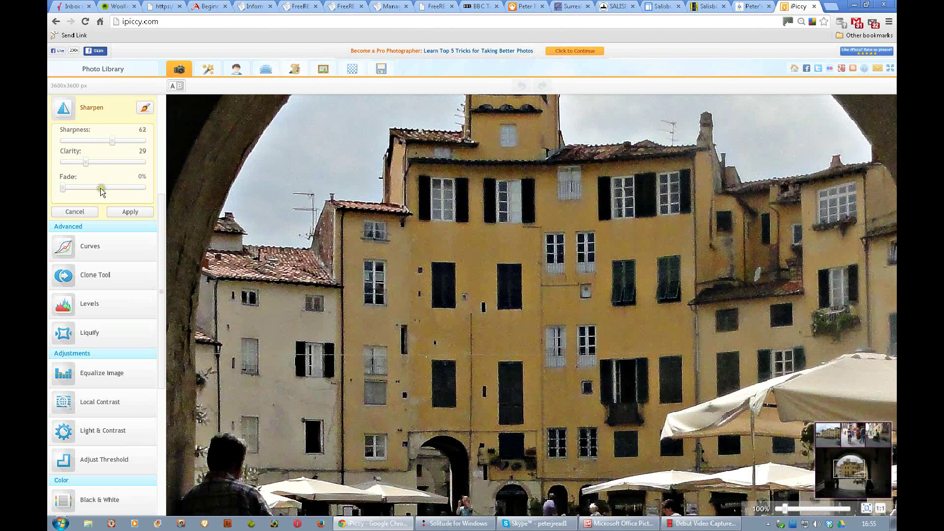
click(130, 213)
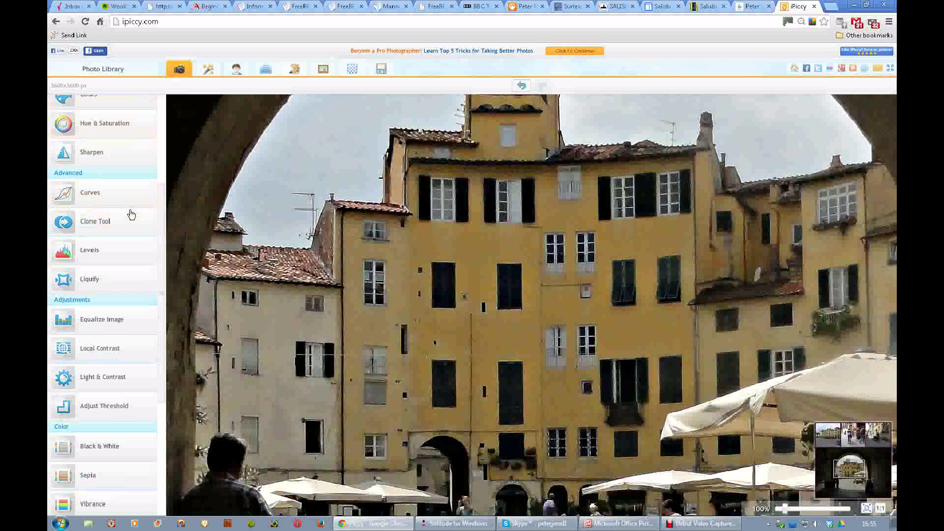
click(866, 508)
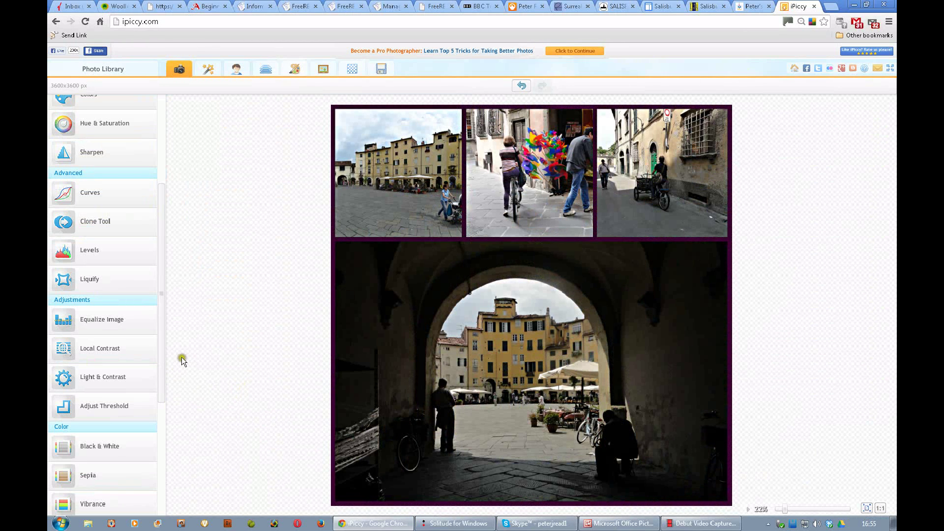
drag(163, 393, 168, 495)
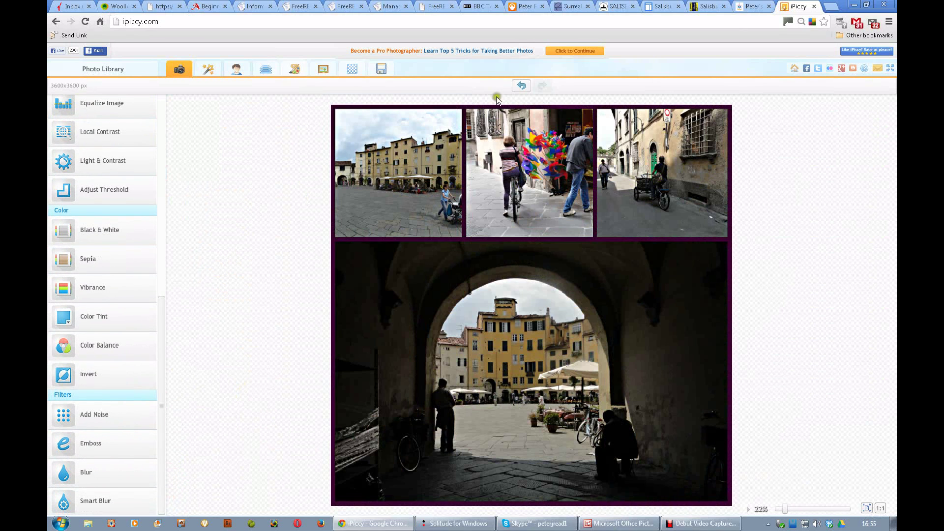
Save the collage to the computer as the JPG file Lucca_Montage in the 20130612 pictures folder.
click(381, 70)
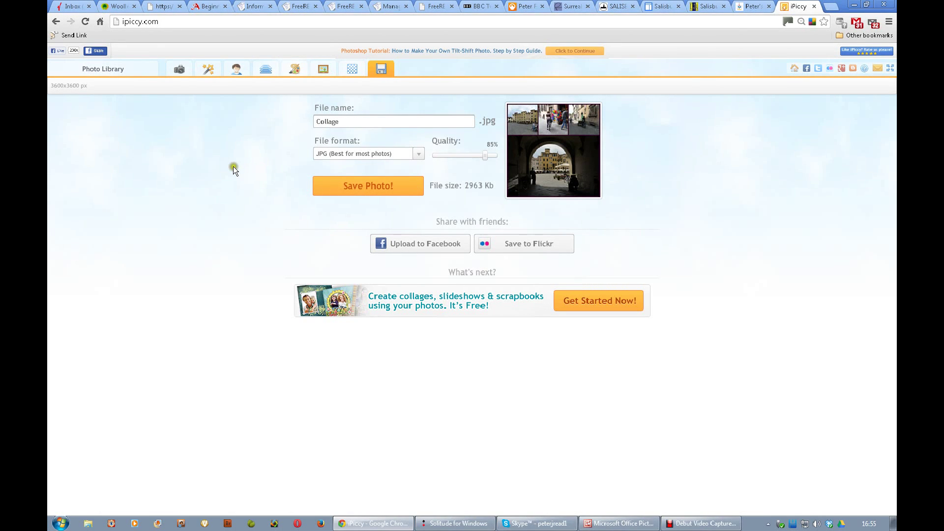
drag(361, 121, 301, 120)
text(Lucca)
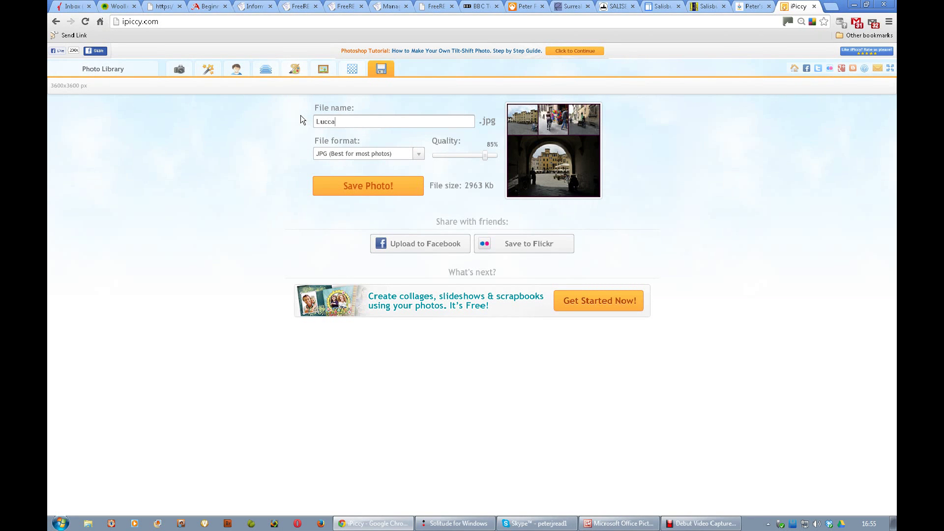
text(_Montage)
click(352, 189)
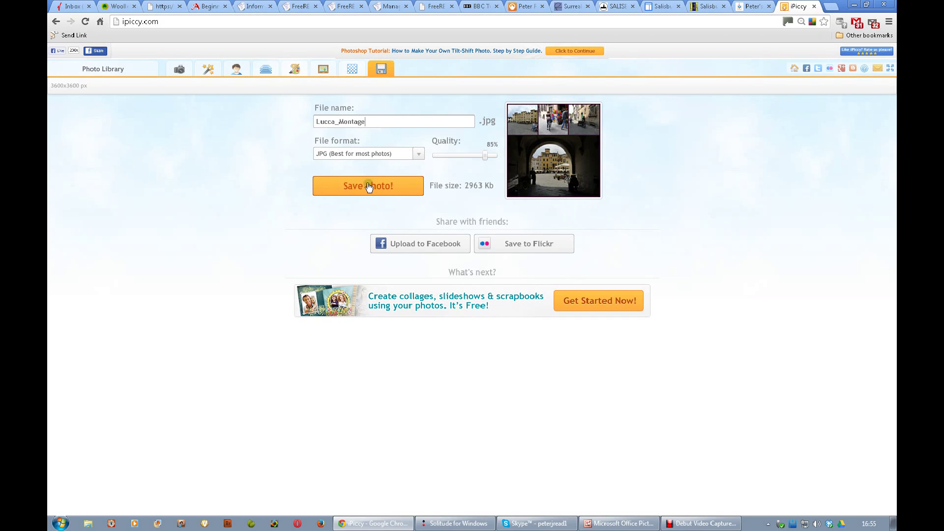
click(479, 187)
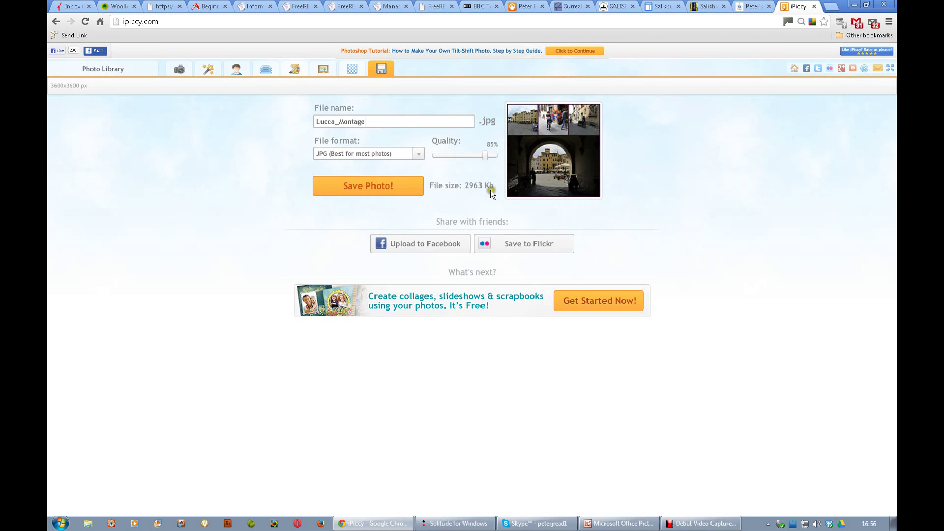
click(380, 191)
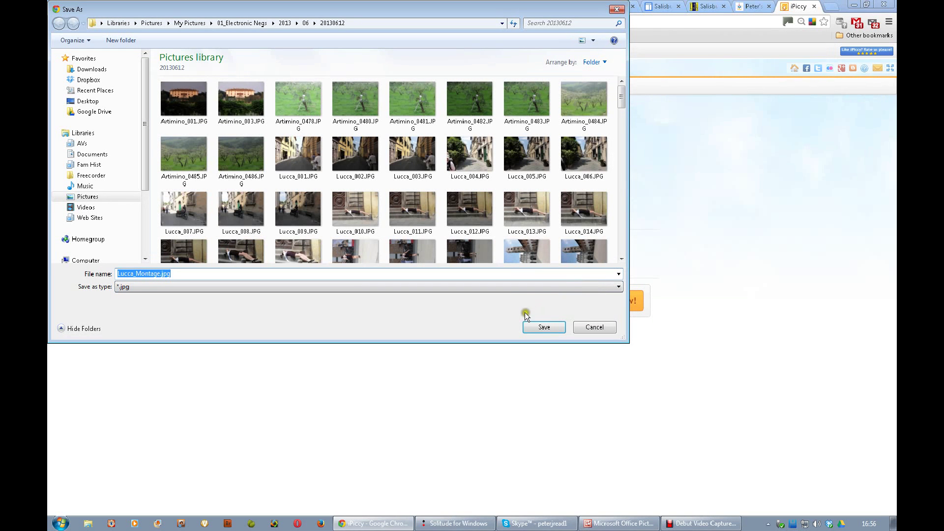
click(540, 328)
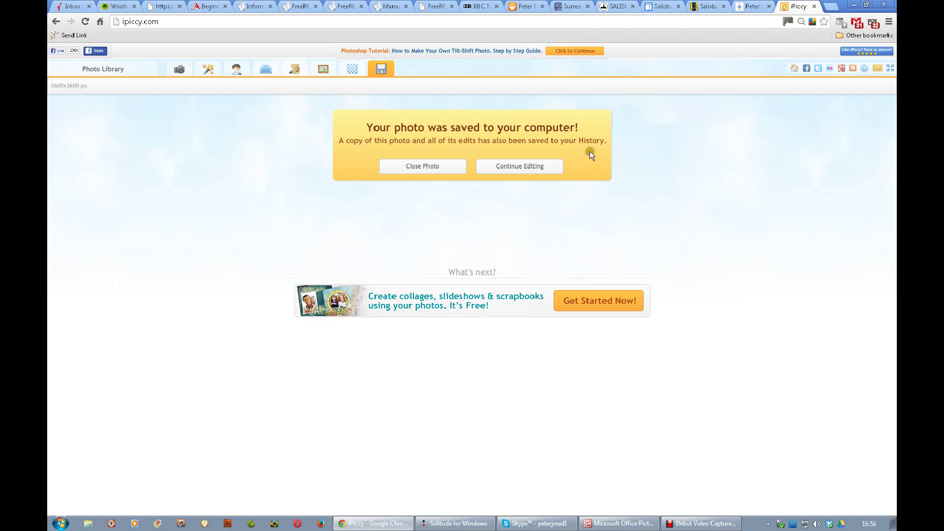
Return to the editor, start saving the collage to Flickr, and title it "Lucca Montage".
click(522, 165)
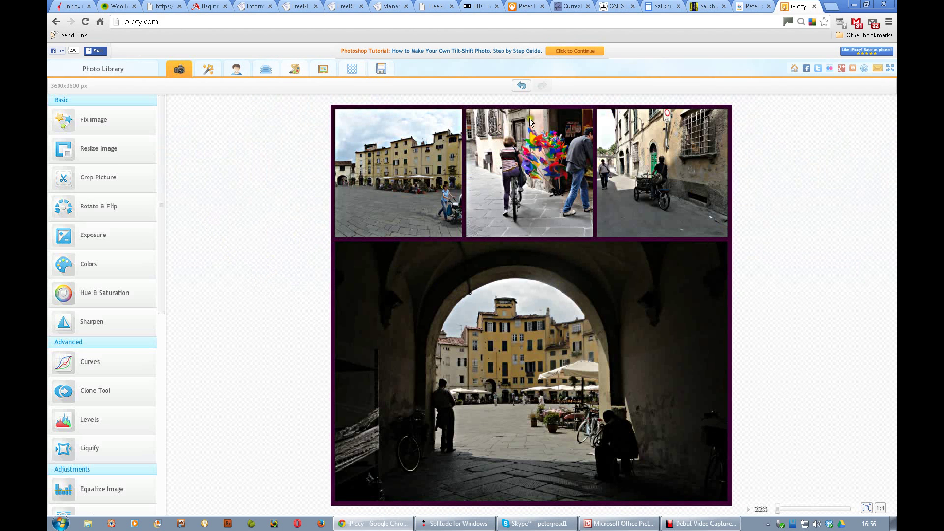
click(381, 69)
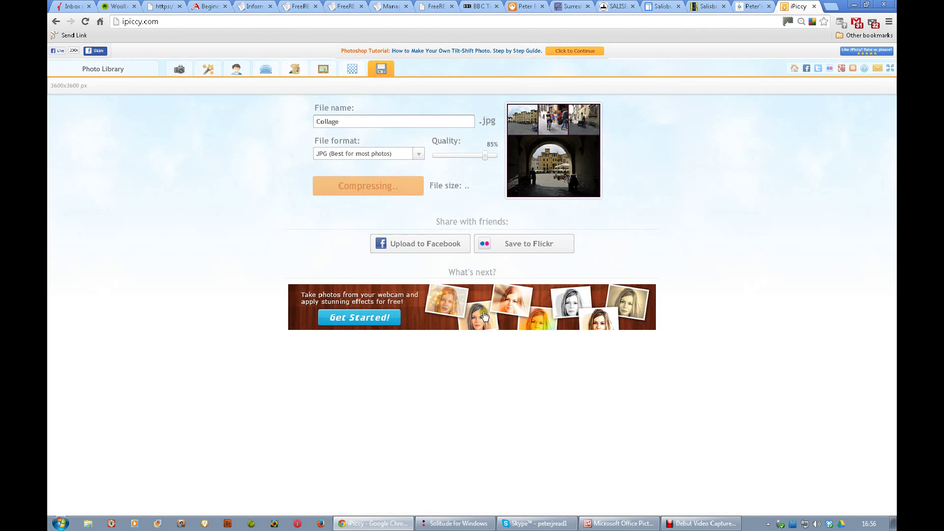
click(536, 249)
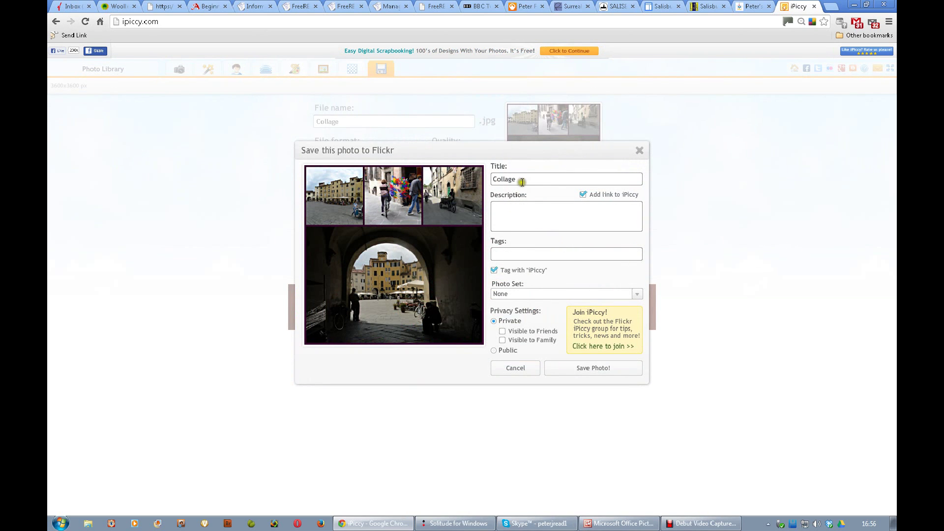
drag(519, 179, 491, 181)
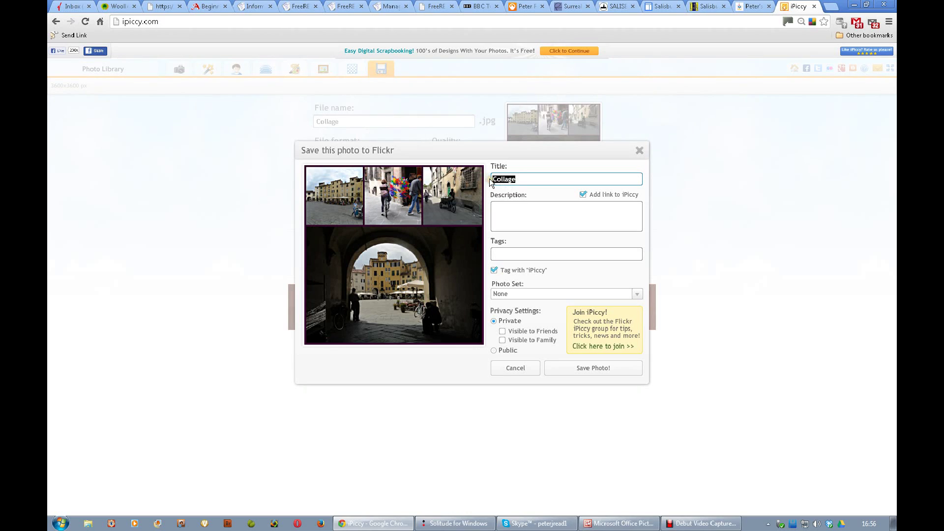
text(Lucca Mont)
key(Tab)
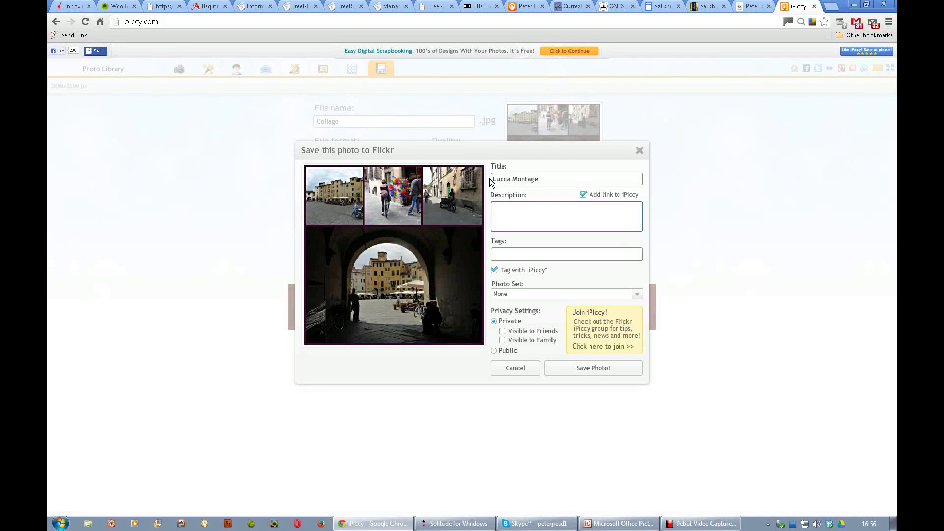
Describe the photo as "A trip round the wonderful Tuscan city of Lucca produced lots of lovely pictures. Here are just three.".
text(A trip round the wonderful Tuscan city of )
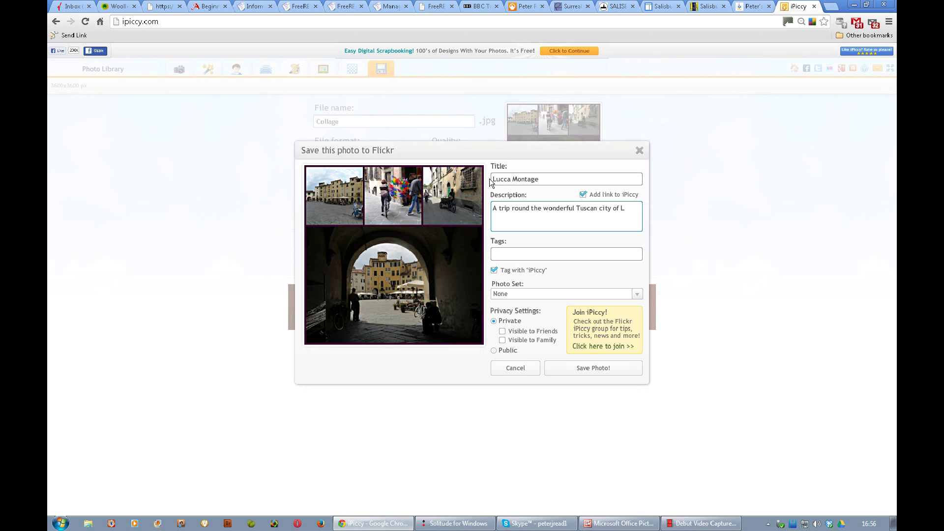
text(Luc)
text(proc)
text(u)
text(ced)
text( lots )
text(of lovely)
text( pictures)
text(. H)
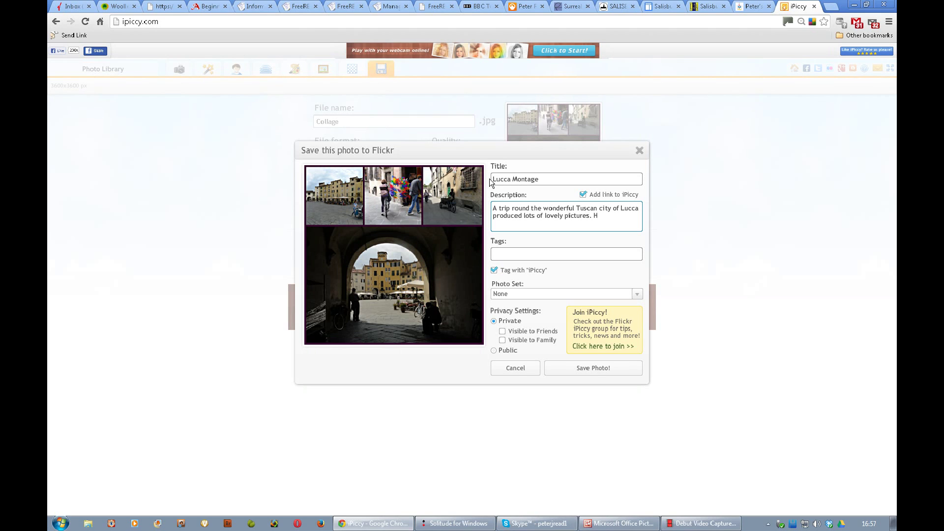
text(ere are jus)
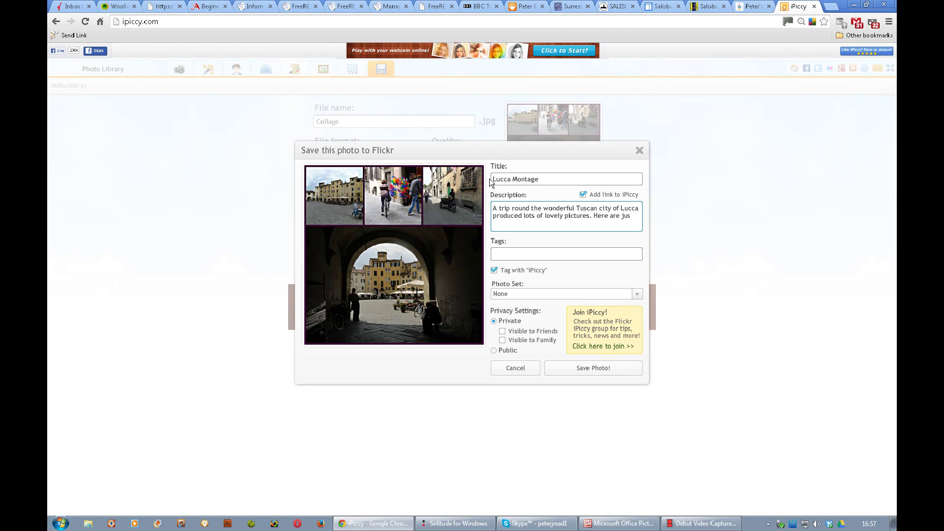
text(three.)
Save the collage to Flickr as a public photo tagged "italy, tuscany, city", and close it in the editor.
click(498, 256)
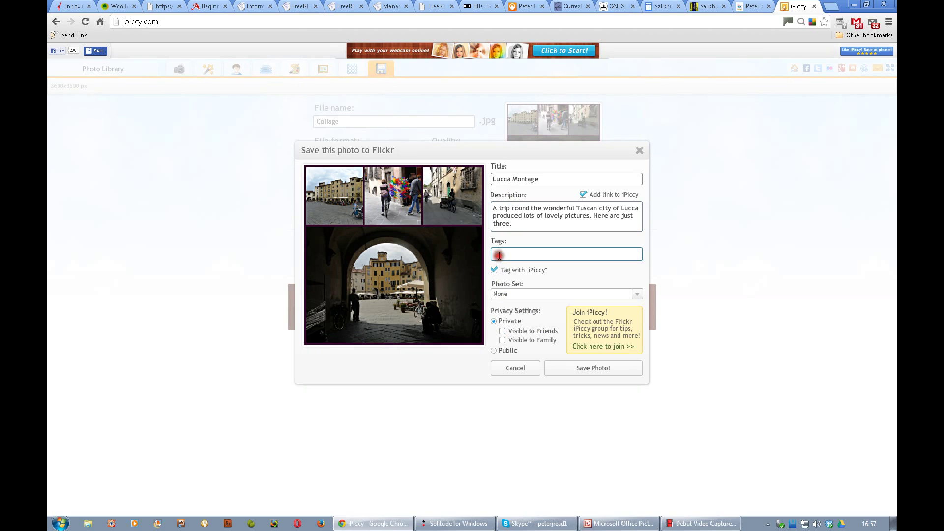
text(italy, tuscany, city)
click(494, 351)
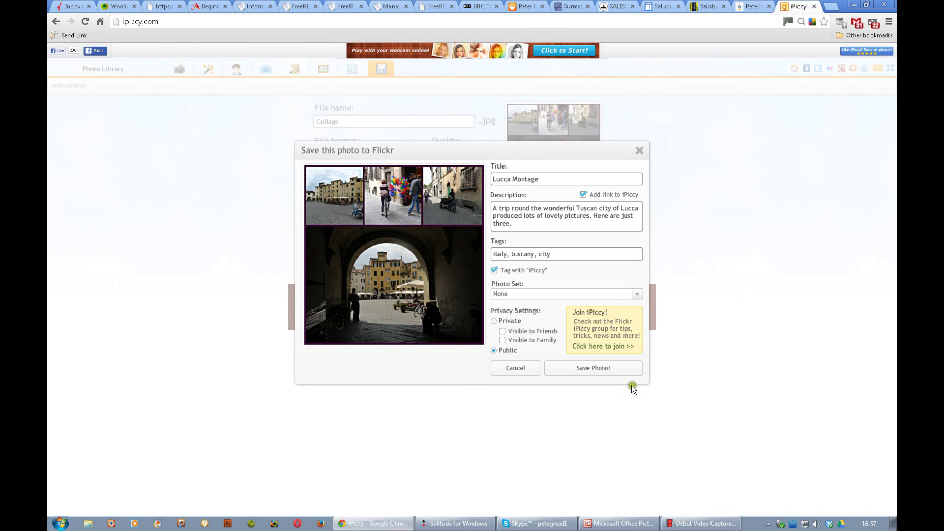
click(586, 370)
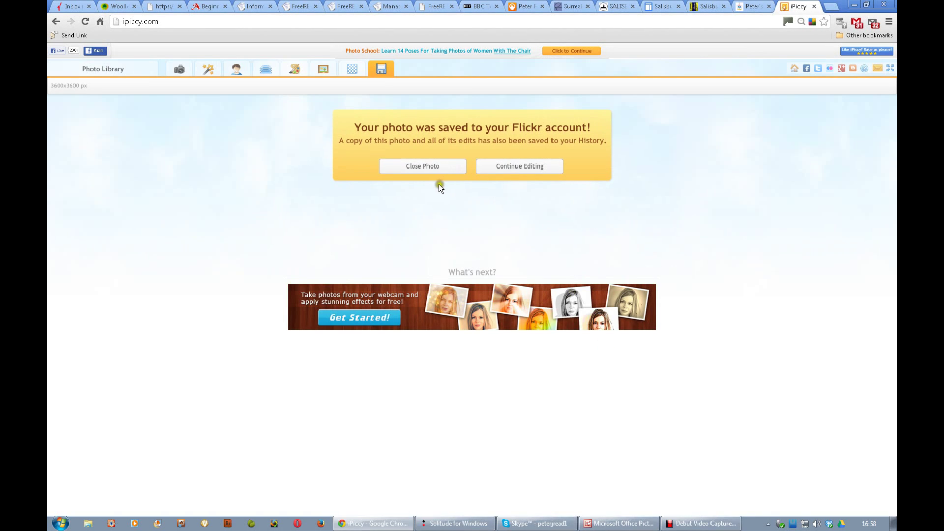
click(432, 167)
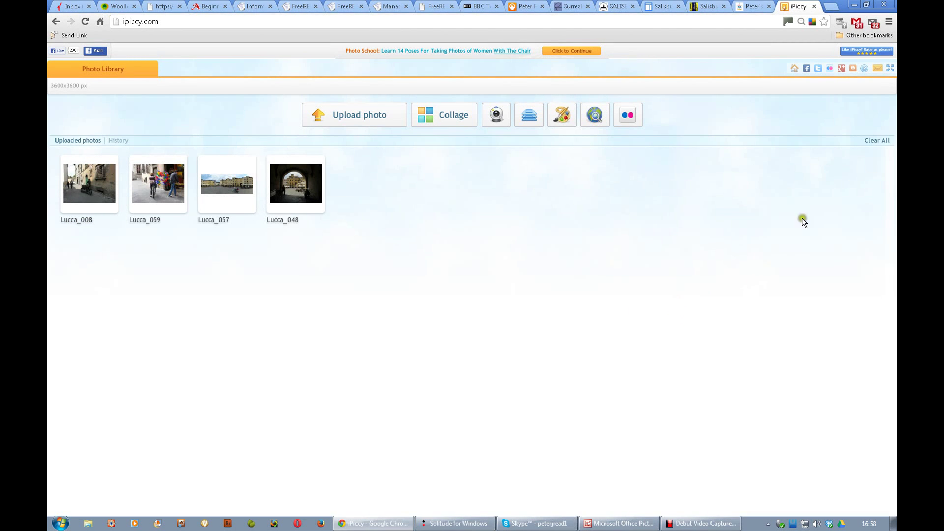
Switch to the Salisbury Web Sites Gallery and follow its Flickr link to reach the start of your own photostream.
click(662, 7)
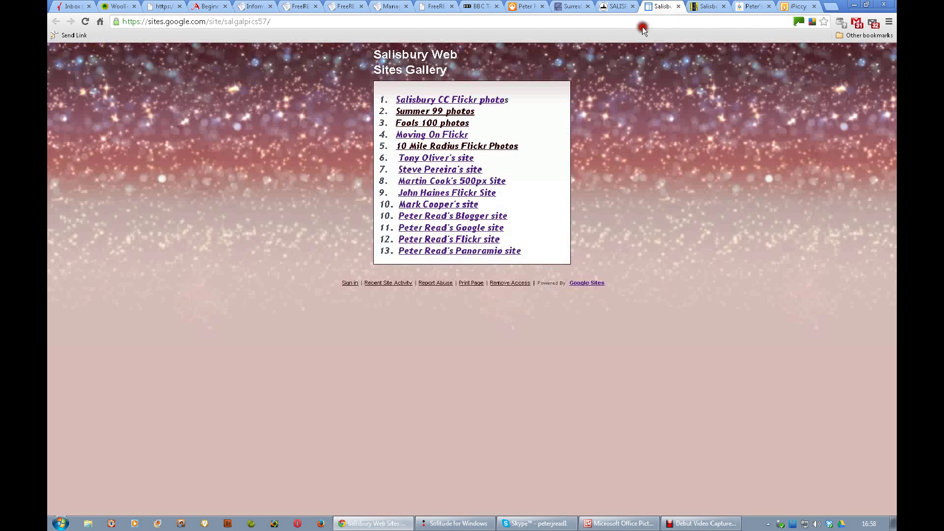
click(439, 239)
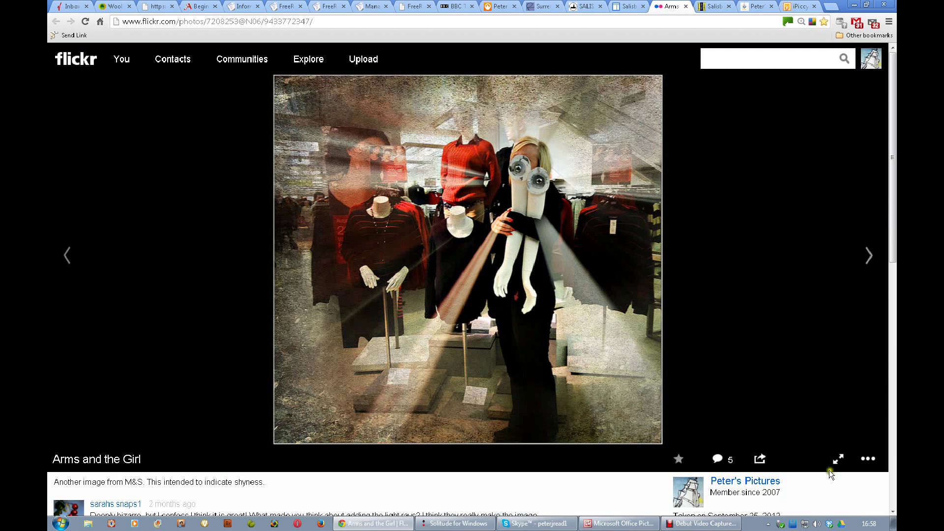
scroll(813, 427, down, 4)
triple_click(709, 376)
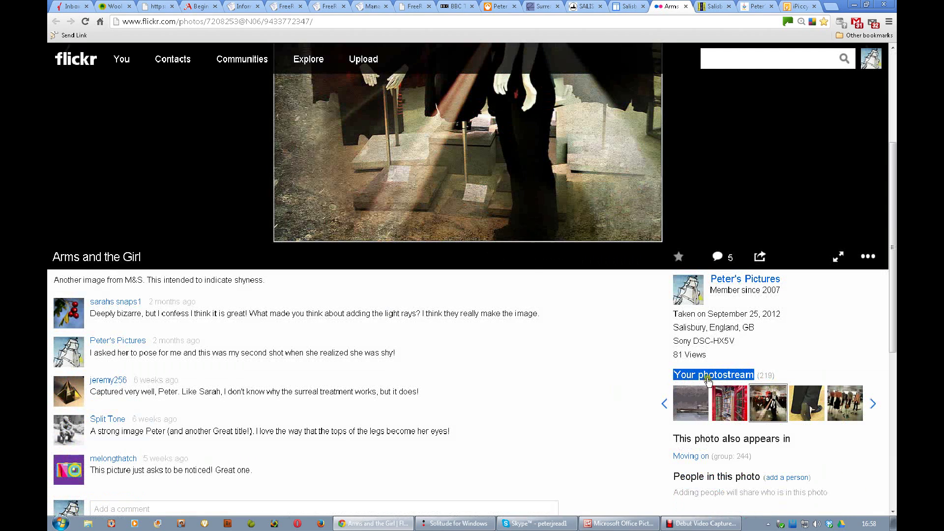
click(708, 376)
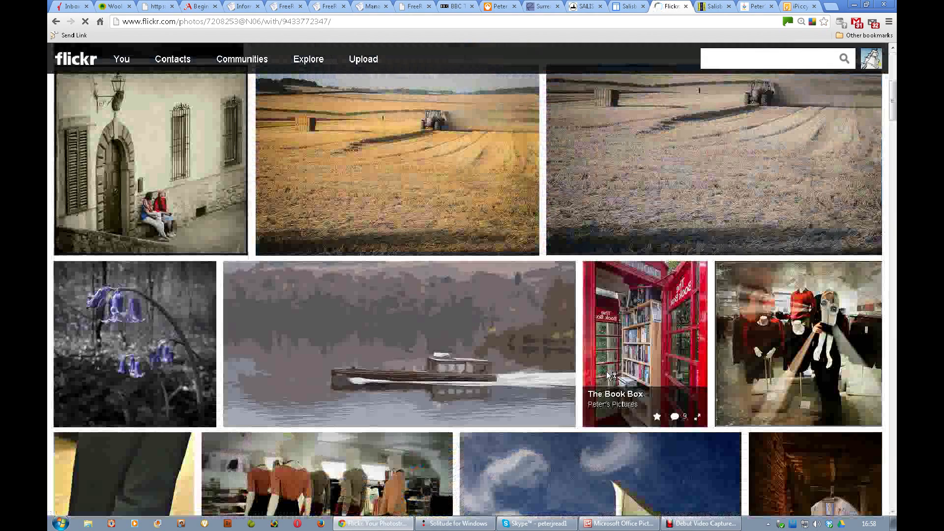
drag(892, 115, 891, 77)
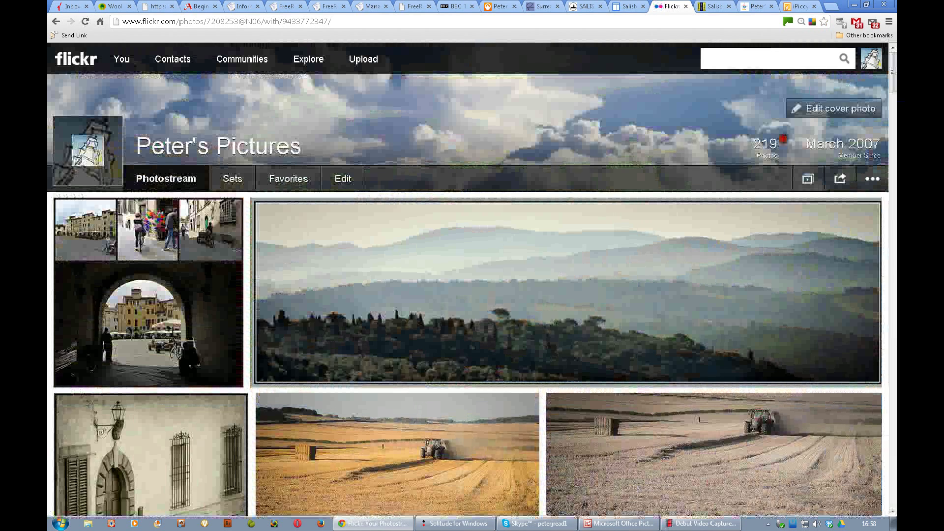
Open the uploaded Lucca collage in the photostream and check its picture, title and description.
click(138, 308)
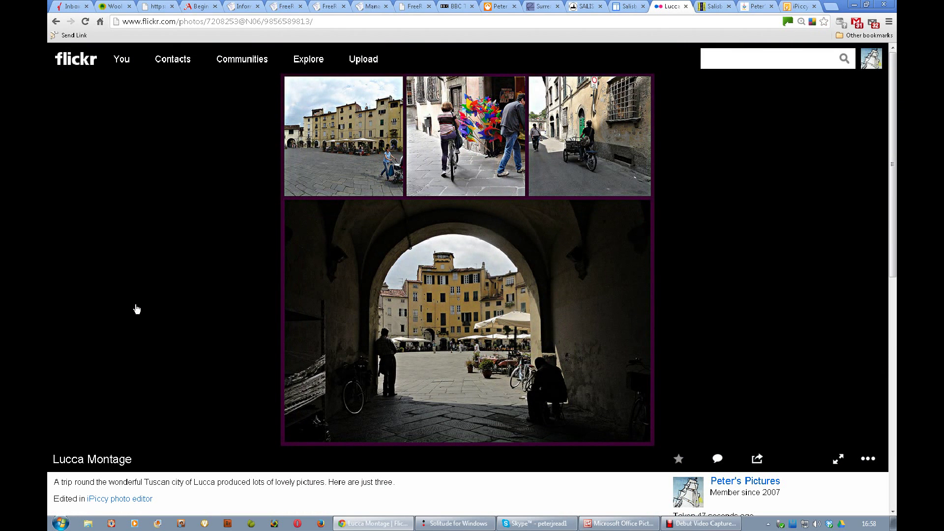
scroll(142, 340, down, 3)
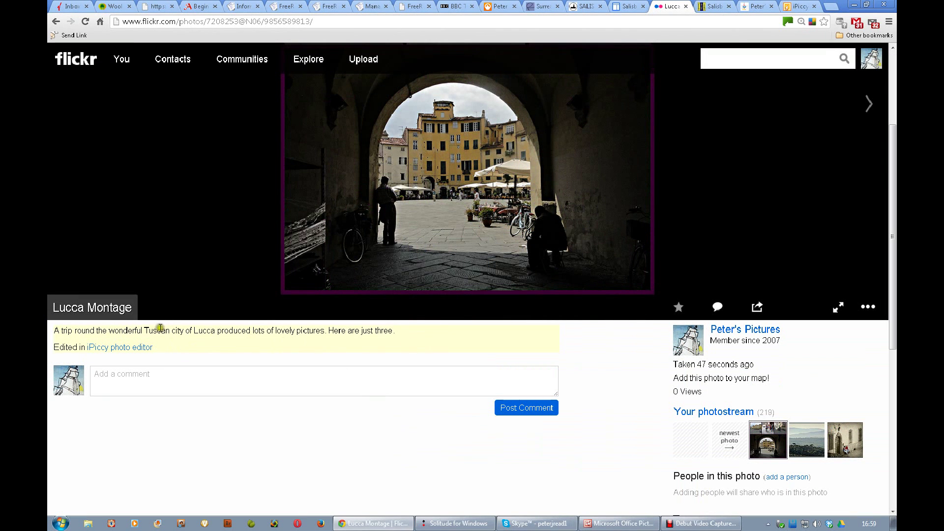
scroll(143, 279, up, 3)
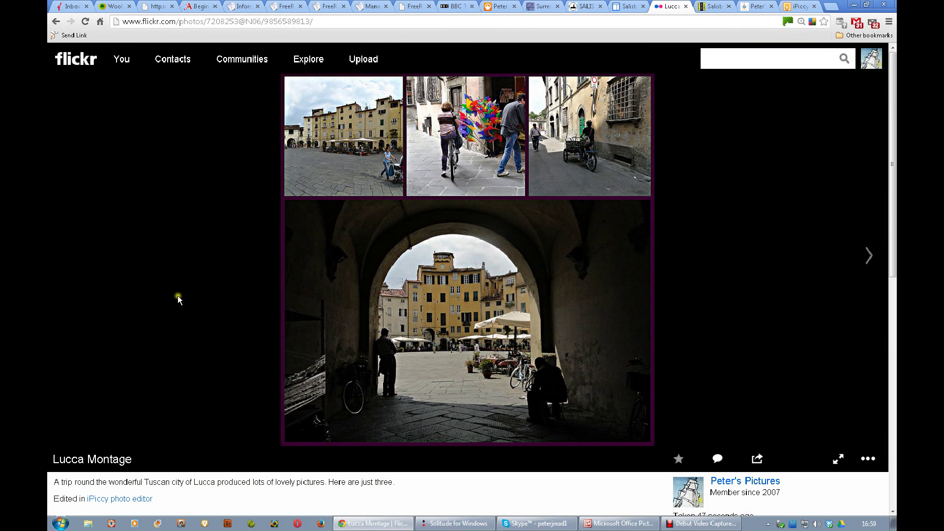